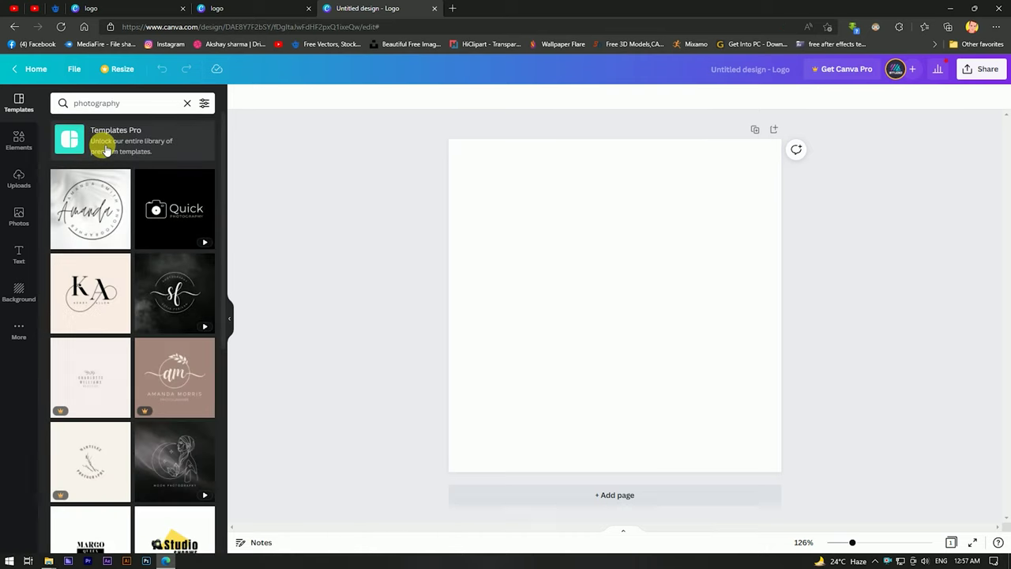
- Apply the black Quick Photography camera logo template to the blank page
left_click(177, 214)
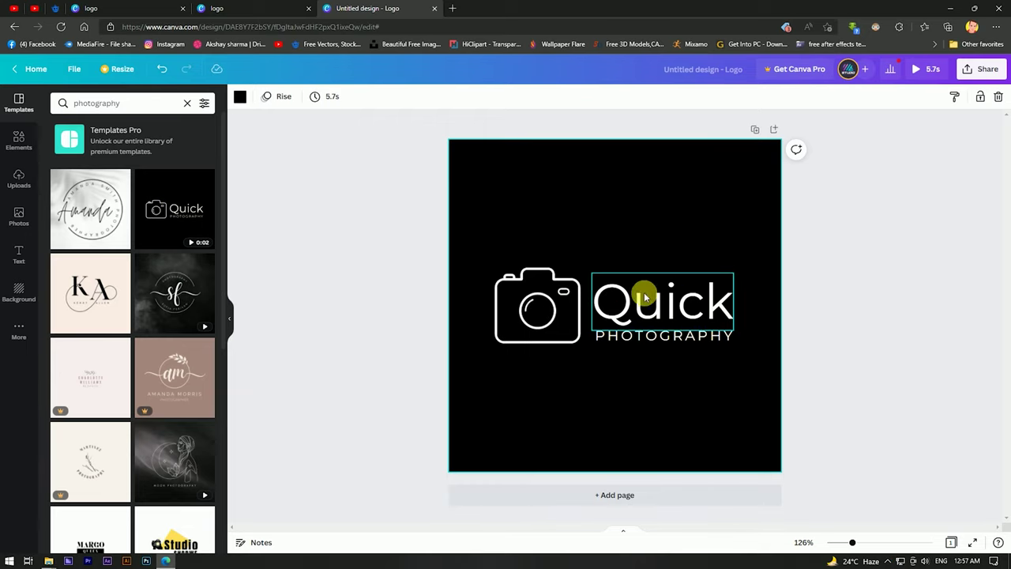
left_click_drag(852, 542, 854, 542)
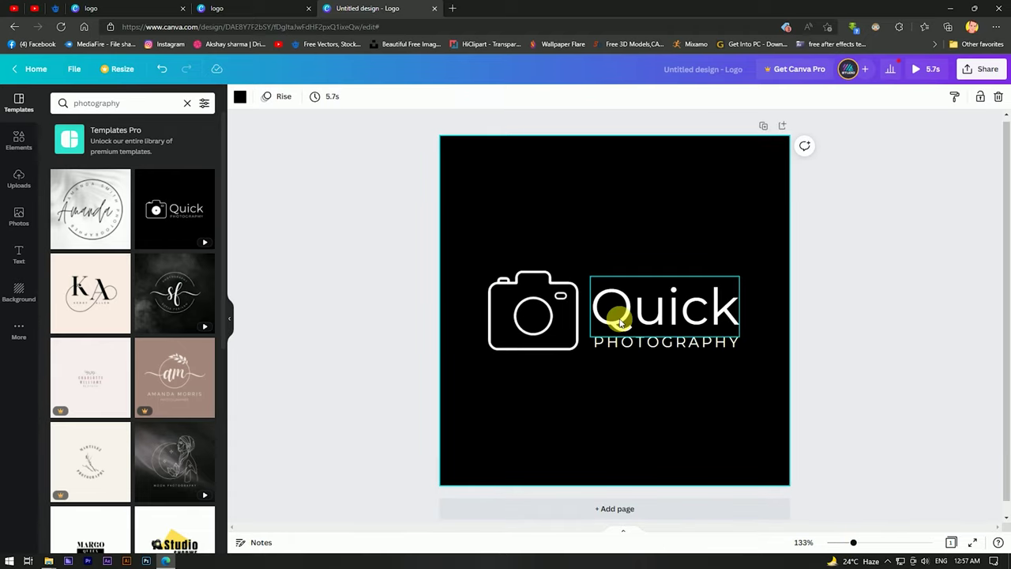
- Replace the template's title text "Quick" with "Greysoul"
left_click(650, 310)
double_click(667, 307)
left_click(609, 305)
left_click_drag(609, 305, 736, 308)
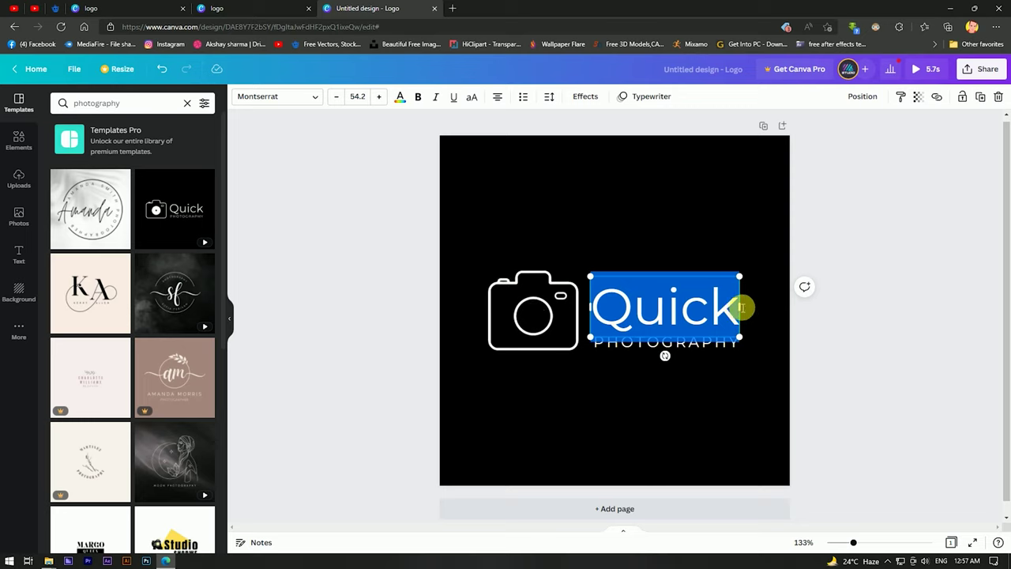
left_click(601, 308)
left_click_drag(600, 308, 735, 307)
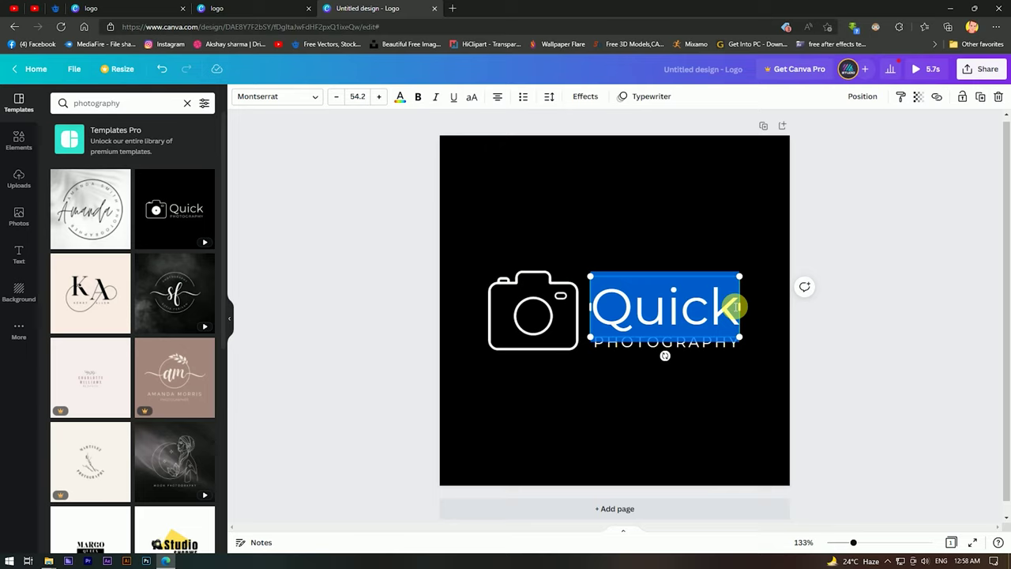
type("Grey")
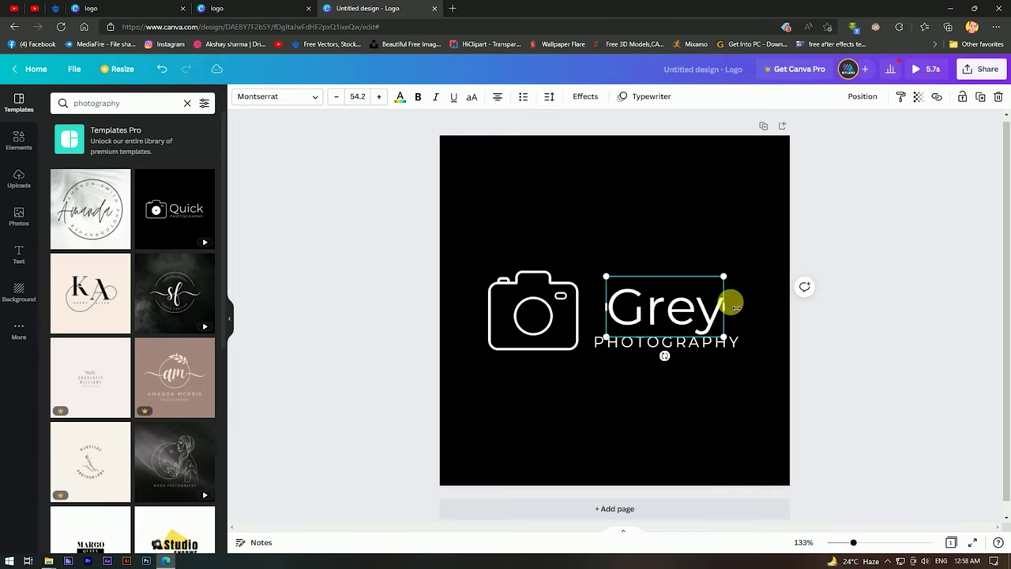
type(" So")
key("BackSpace")
key("BackSpace")
key("BackSpace")
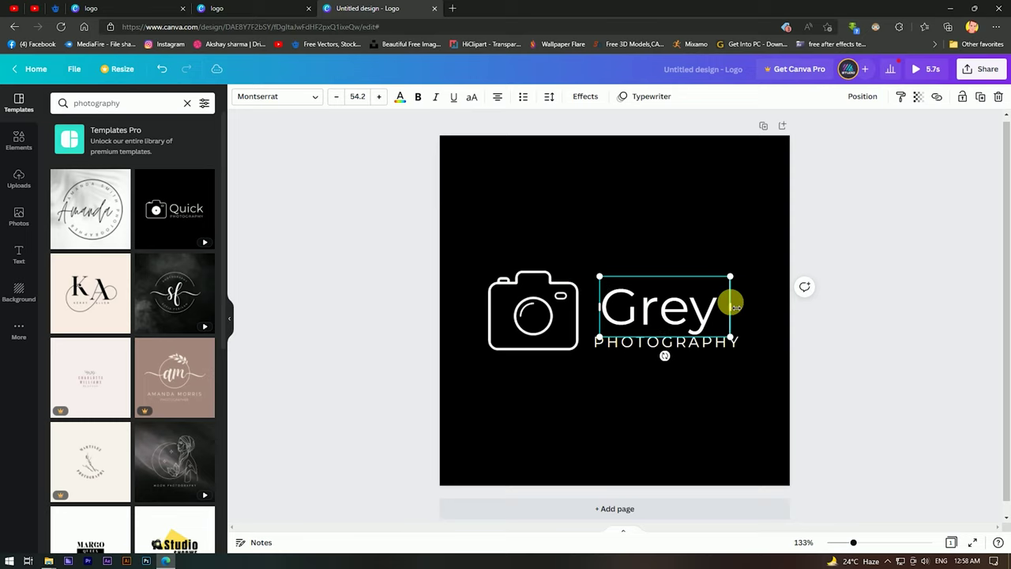
type("soul")
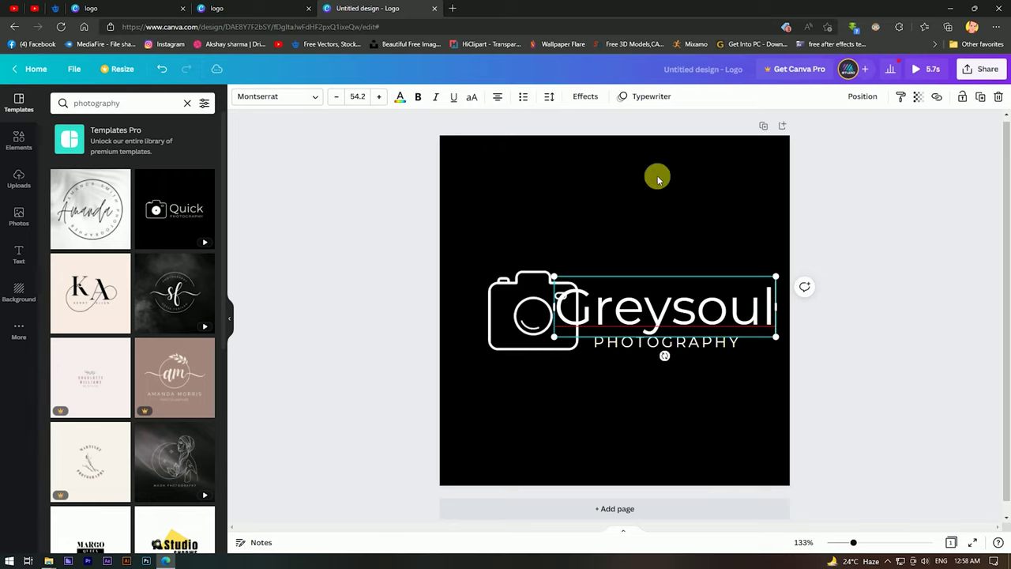
- Reduce the Greysoul title's font size to 38.2
left_click(337, 97)
left_click(337, 97)
left_click(336, 96)
left_click(337, 96)
left_click(337, 96)
left_click(337, 96)
left_click(336, 97)
left_click(337, 96)
left_click(337, 96)
left_click(337, 97)
left_click(337, 97)
left_click(337, 97)
left_click(337, 97)
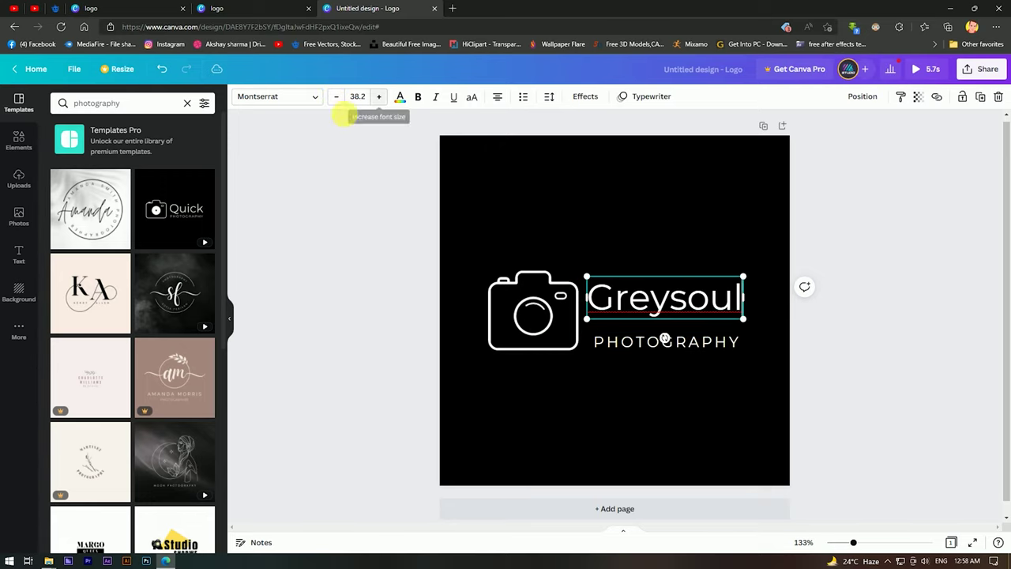
- Move the Greysoul title slightly down toward the PHOTOGRAPHY line and set its font size to 36.2
left_click(545, 266)
left_click_drag(686, 297, 693, 312)
left_click_drag(854, 545, 857, 544)
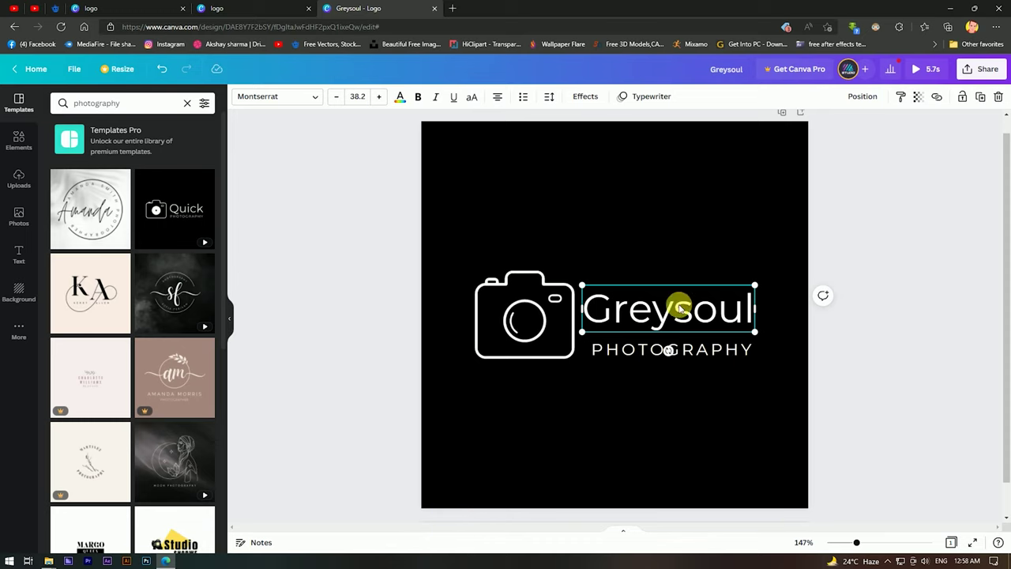
left_click(336, 96)
left_click(336, 96)
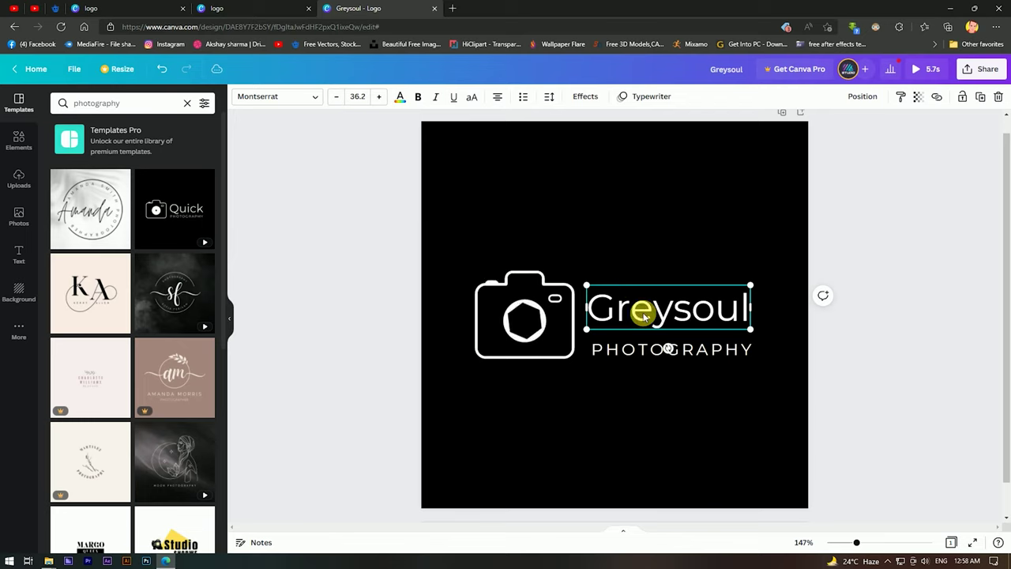
- Adjust the vertical positions of the Greysoul title and the PHOTOGRAPHY line so they sit close together beside the camera
left_click_drag(644, 315, 645, 323)
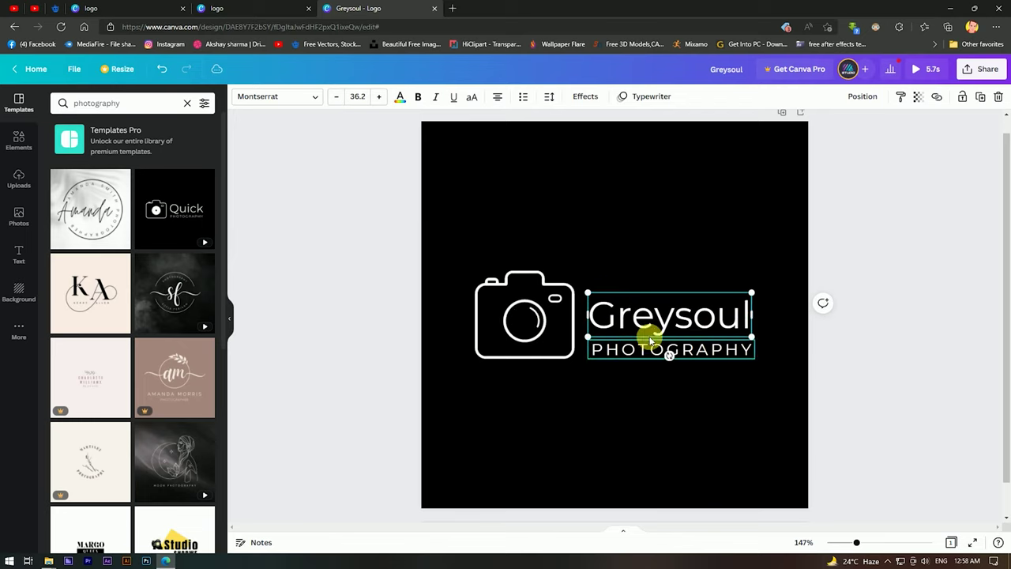
left_click_drag(670, 319, 670, 314)
left_click(657, 352)
left_click_drag(650, 355, 648, 350)
left_click(869, 323)
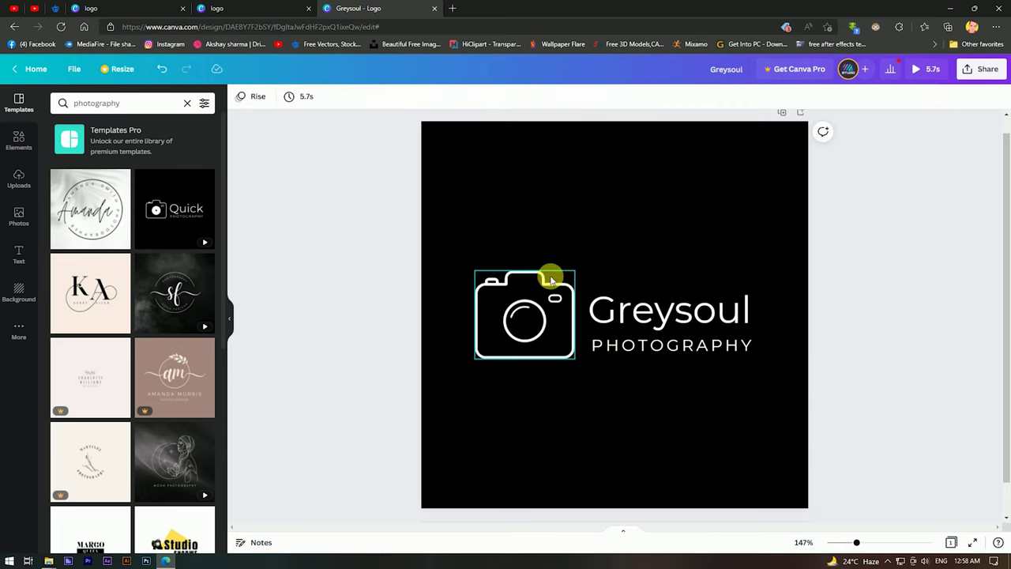
- Search the design elements library for "camera"
left_click(19, 142)
left_click(109, 104)
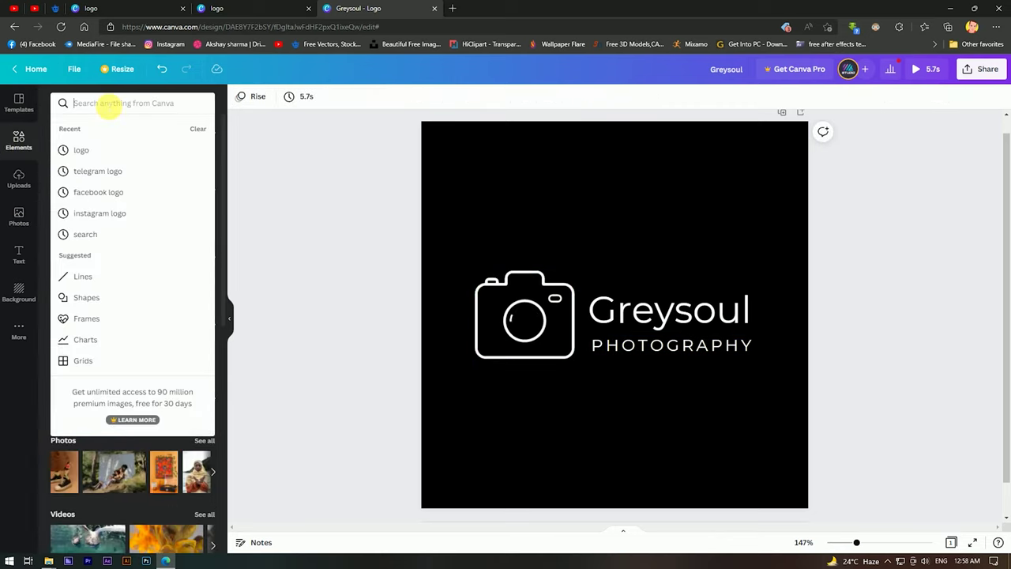
type("came")
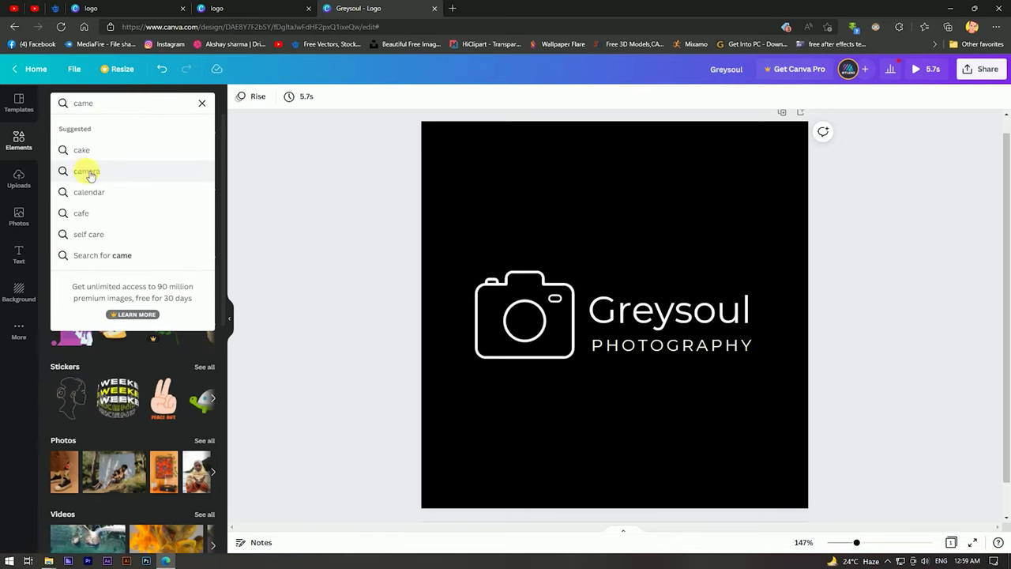
left_click(87, 171)
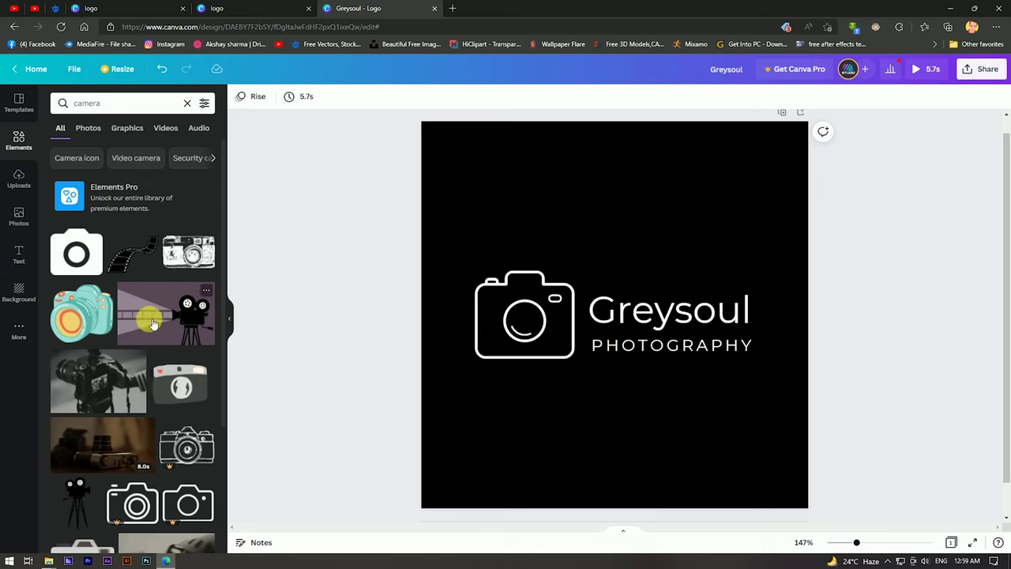
- Add the solid black camera graphic from the results to the page and shift it over the outlined camera
scroll(120, 272, "down", 3)
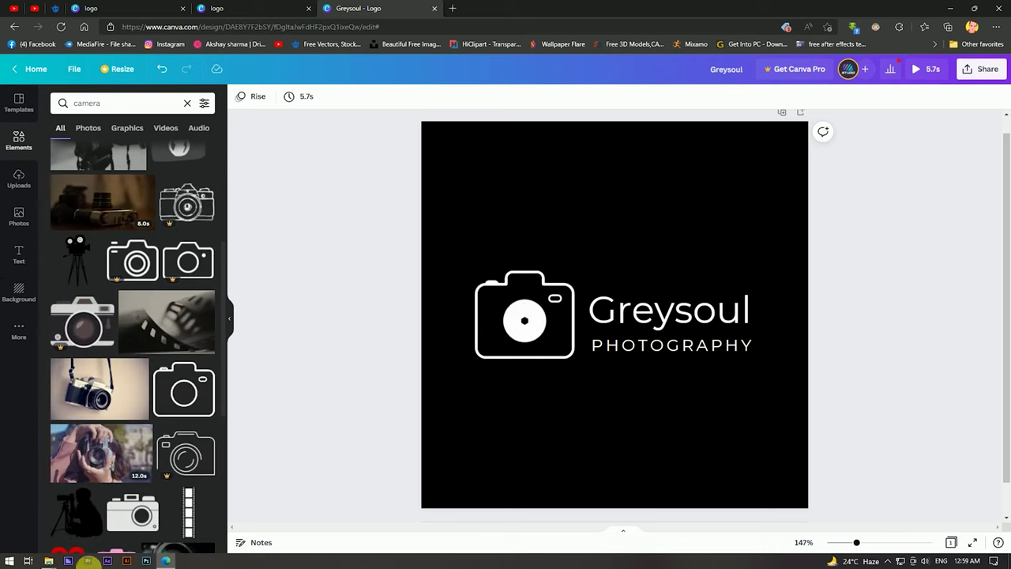
scroll(174, 356, "down", 4)
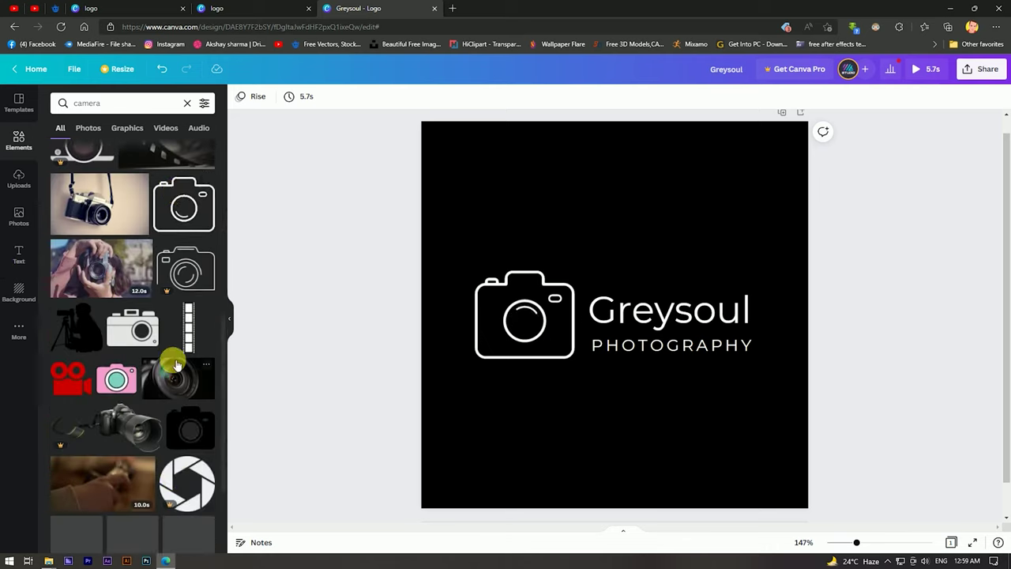
scroll(178, 348, "down", 1)
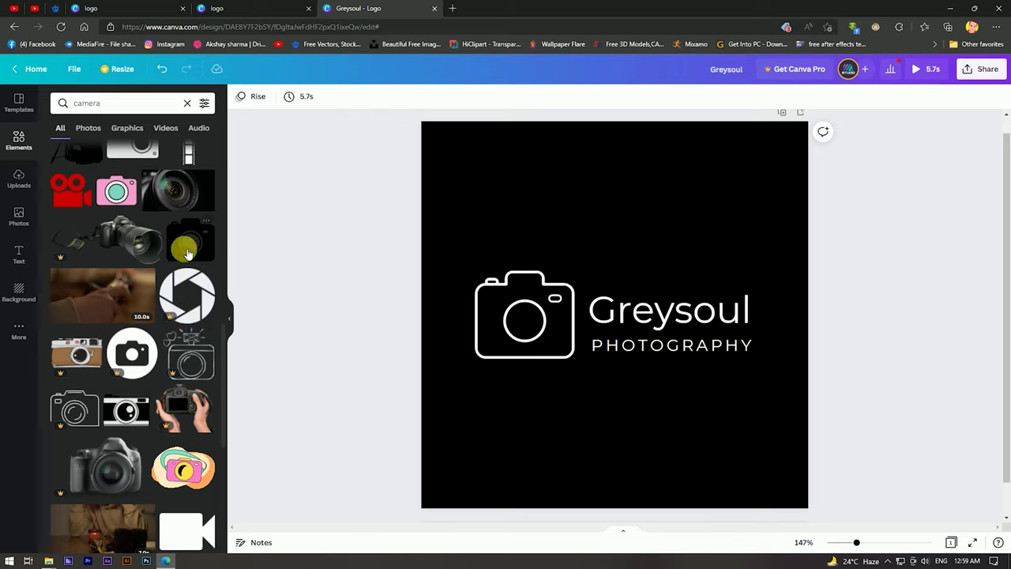
left_click_drag(190, 241, 516, 267)
left_click(521, 282)
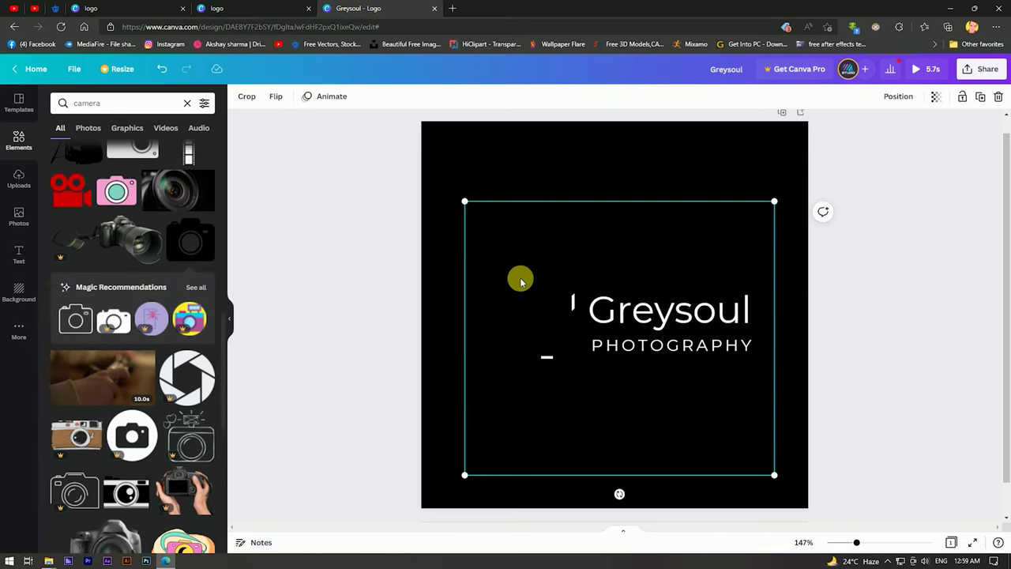
left_click_drag(546, 273, 539, 250)
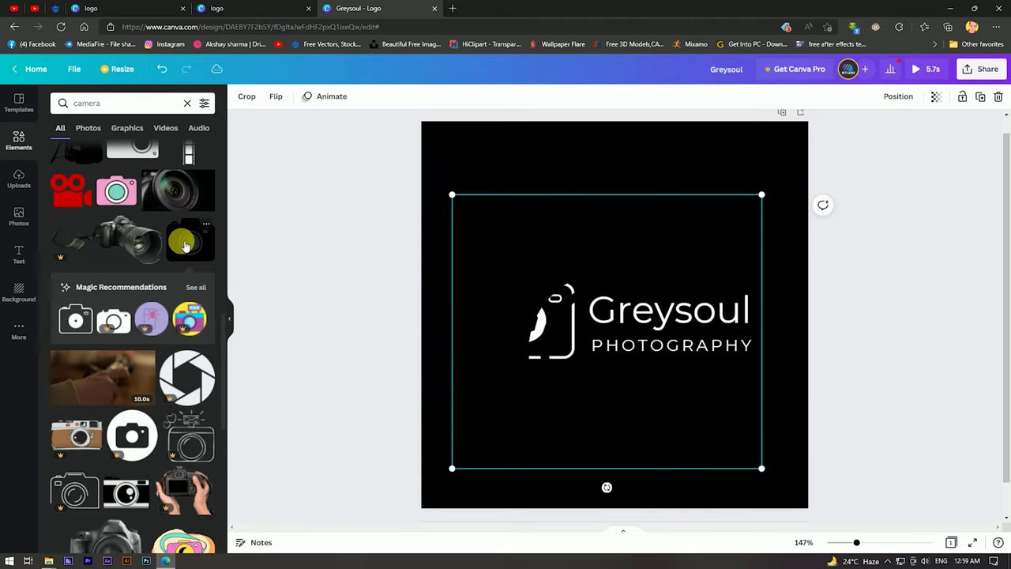
left_click_drag(554, 248, 545, 230)
- Change the page background color to white
left_click(608, 152)
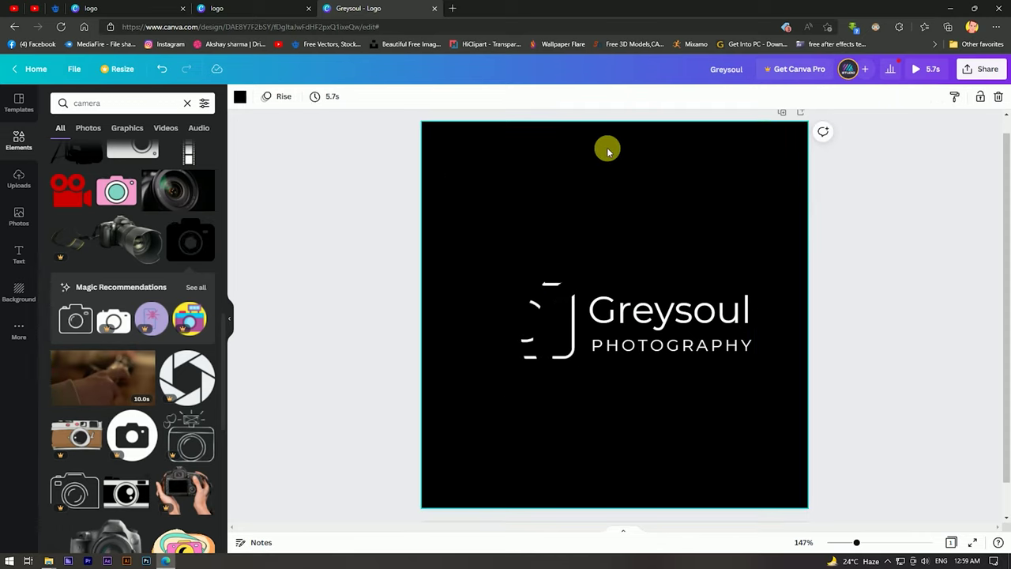
left_click(239, 96)
left_click(116, 156)
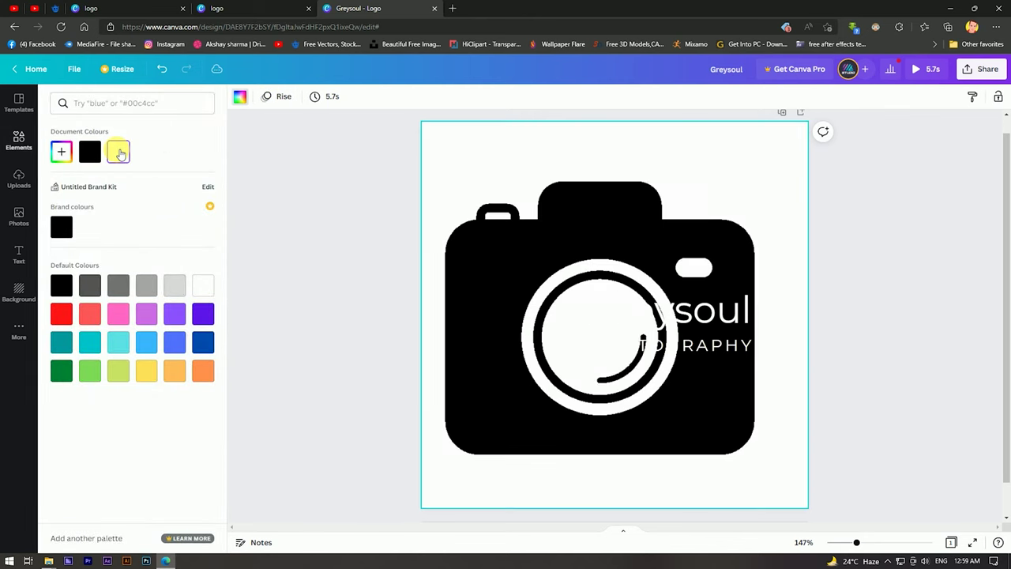
- Delete the template's white outlined camera and move the large black camera graphic clear of the text
left_click(635, 237)
left_click_drag(693, 253, 521, 301)
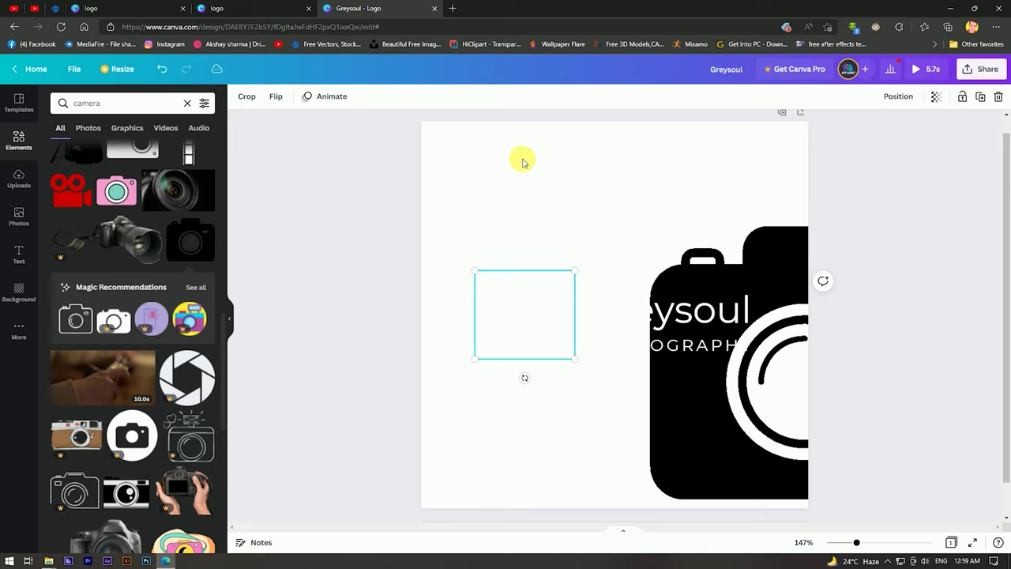
left_click(998, 95)
left_click_drag(752, 268, 345, 219)
- Recolor the Greysoul title and the PHOTOGRAPHY line black
left_click(657, 301)
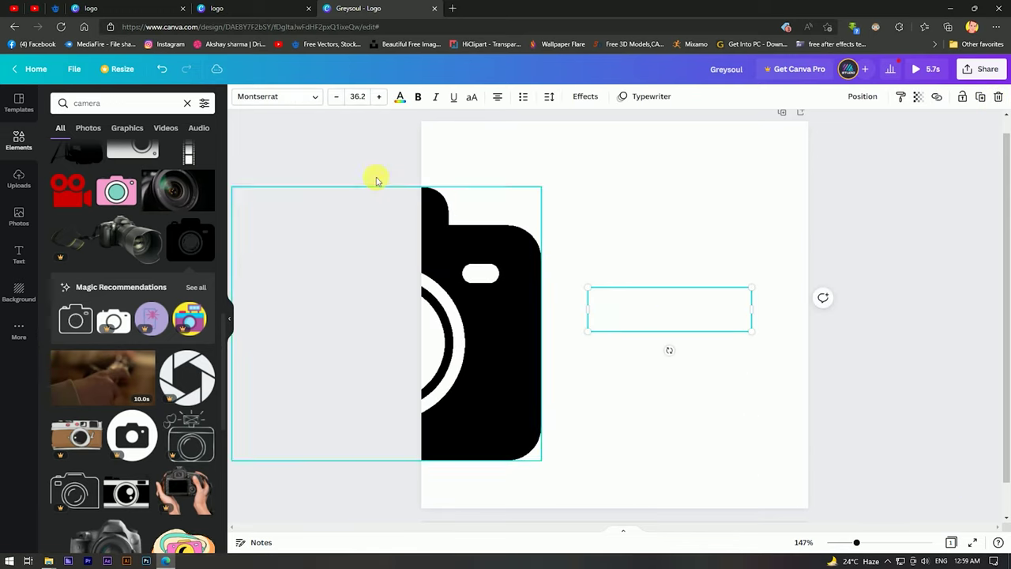
left_click(399, 98)
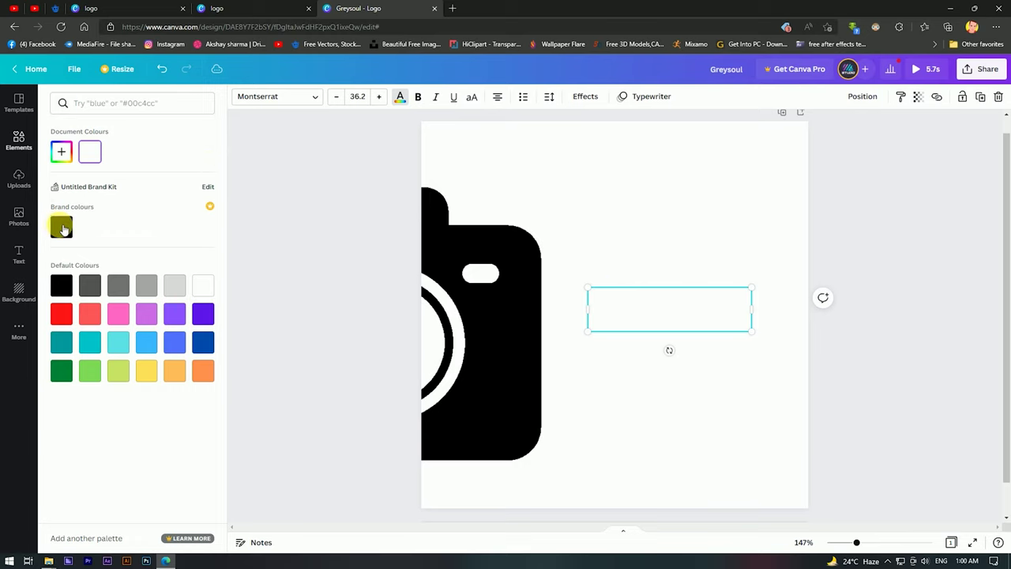
left_click(61, 228)
left_click(641, 346)
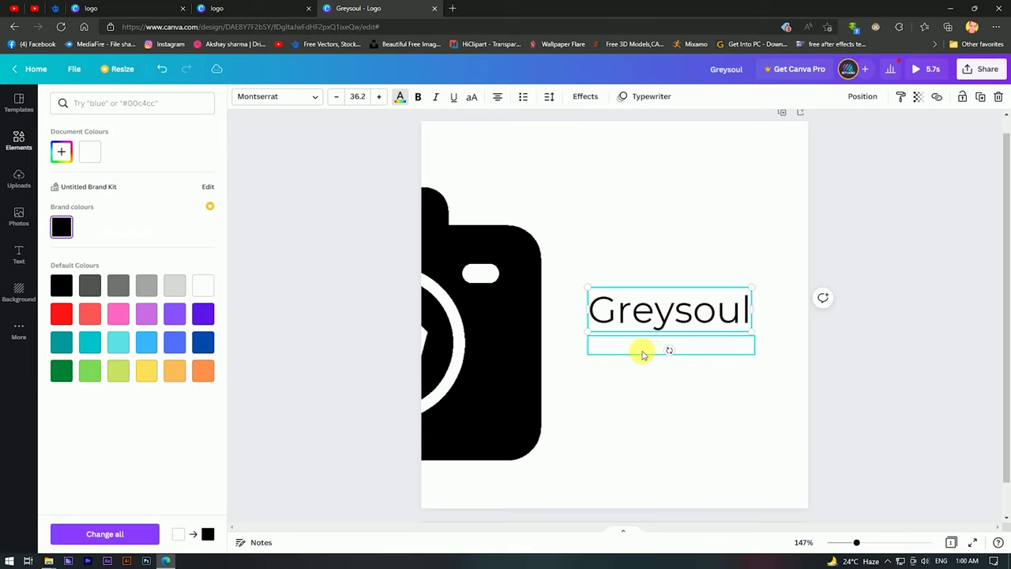
left_click(67, 229)
- Shrink the black camera graphic to about the height of the two text lines and place it just before them
left_click(470, 339)
left_click_drag(469, 338, 669, 300)
left_click_drag(737, 177, 616, 265)
mouse_move(542, 289)
left_mouse_down()
mouse_move(524, 294)
mouse_move(536, 299)
left_mouse_up()
left_click(362, 283)
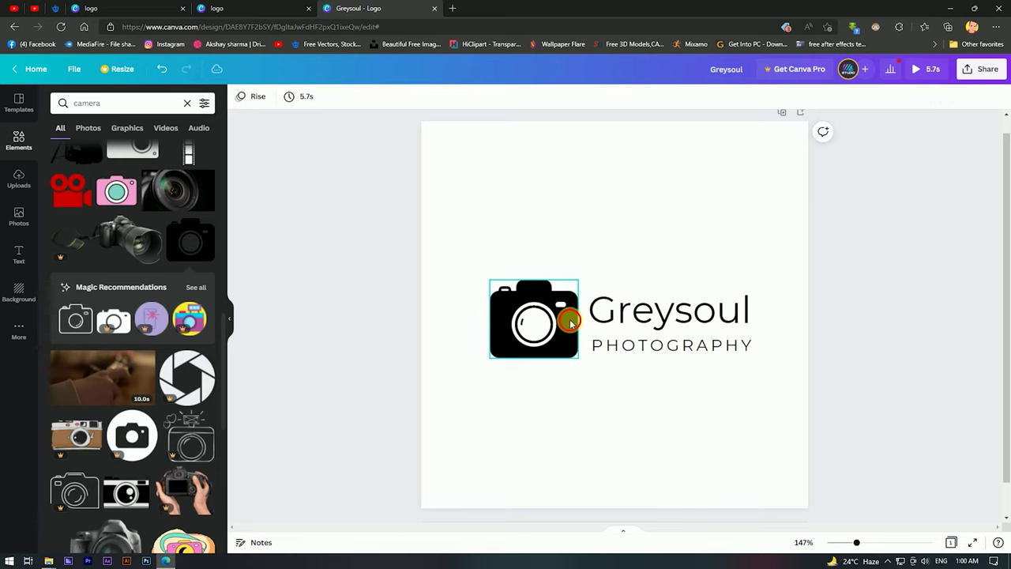
left_click(571, 323)
left_click(616, 318)
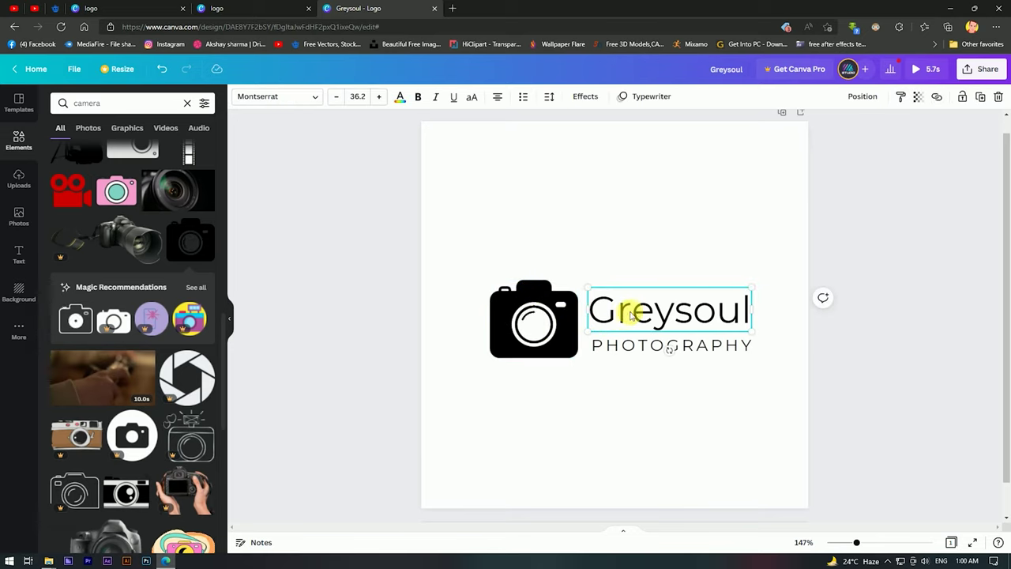
left_click(327, 293)
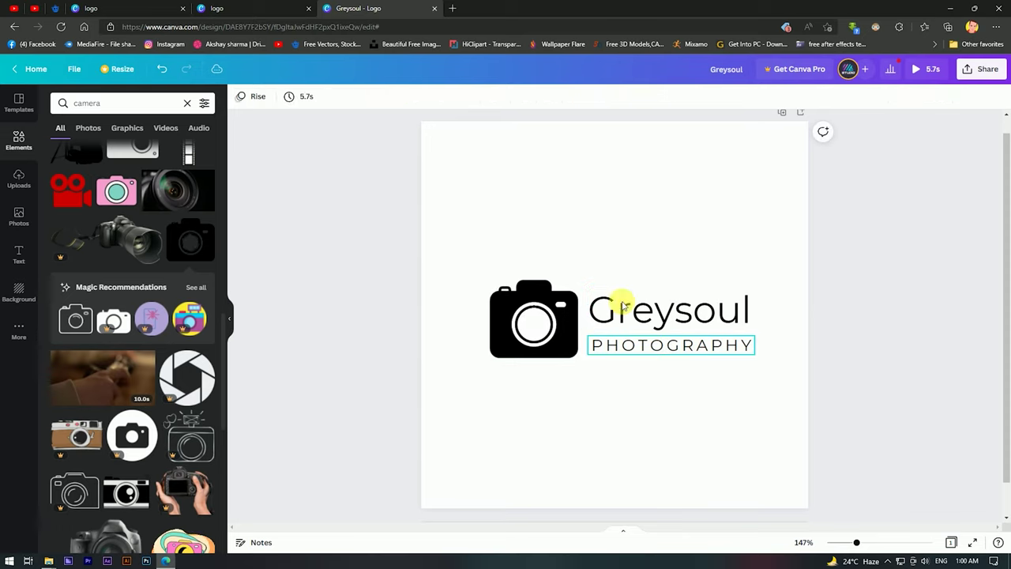
left_click(650, 347)
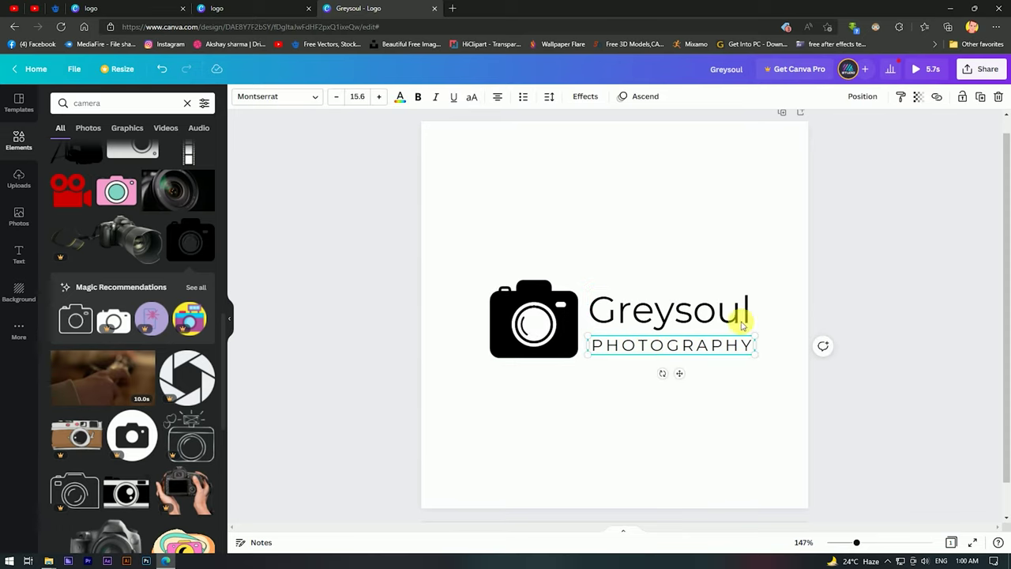
left_click(887, 264)
left_click_drag(718, 346, 724, 346)
left_click_drag(595, 348, 598, 345)
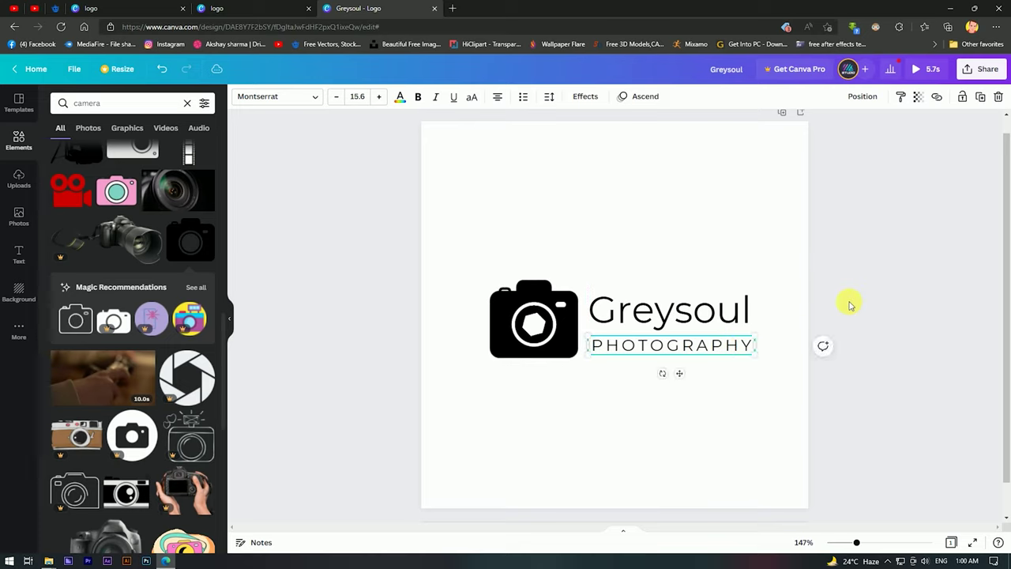
left_click(537, 319)
left_click(343, 232)
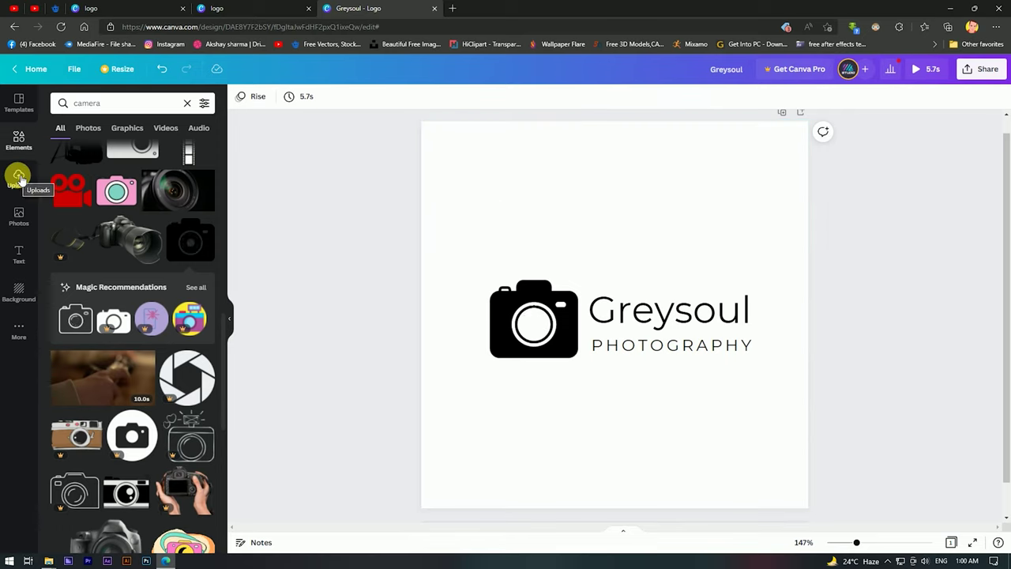
- Search the background library for "camera", clear the search and browse the full collection of backgrounds
left_click(17, 289)
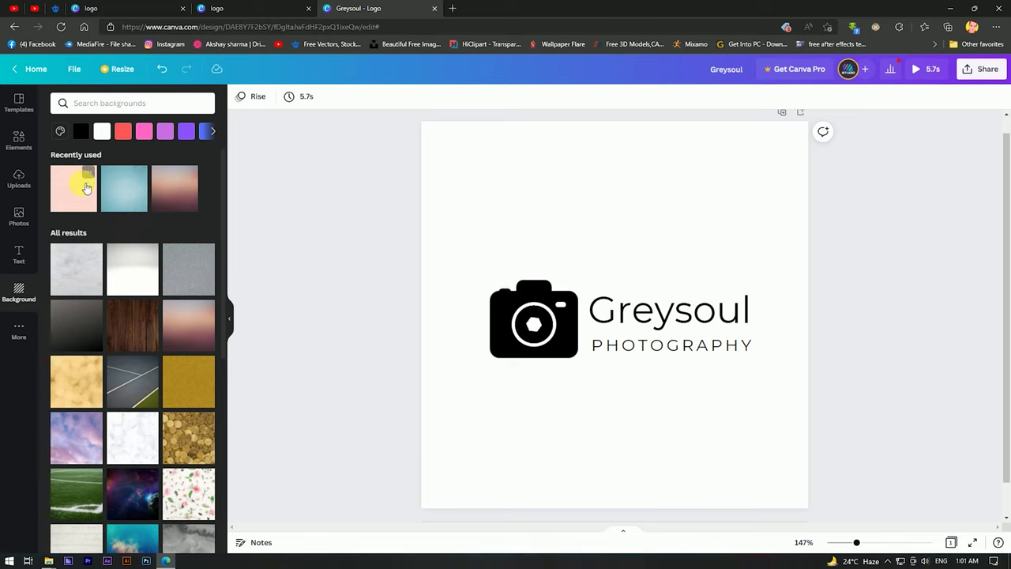
scroll(133, 193, "down", 5)
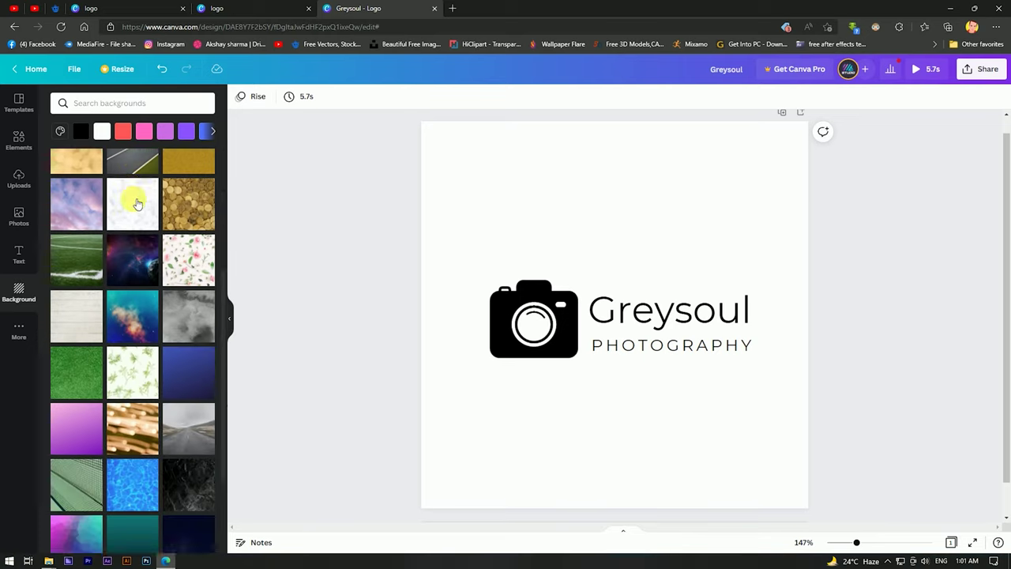
scroll(138, 197, "up", 5)
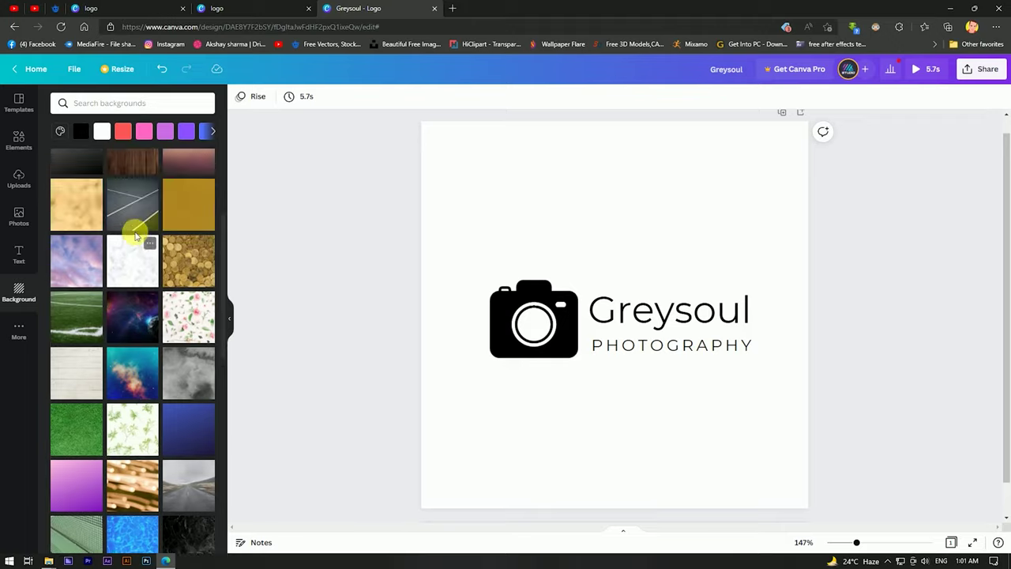
left_click(111, 103)
type("camera")
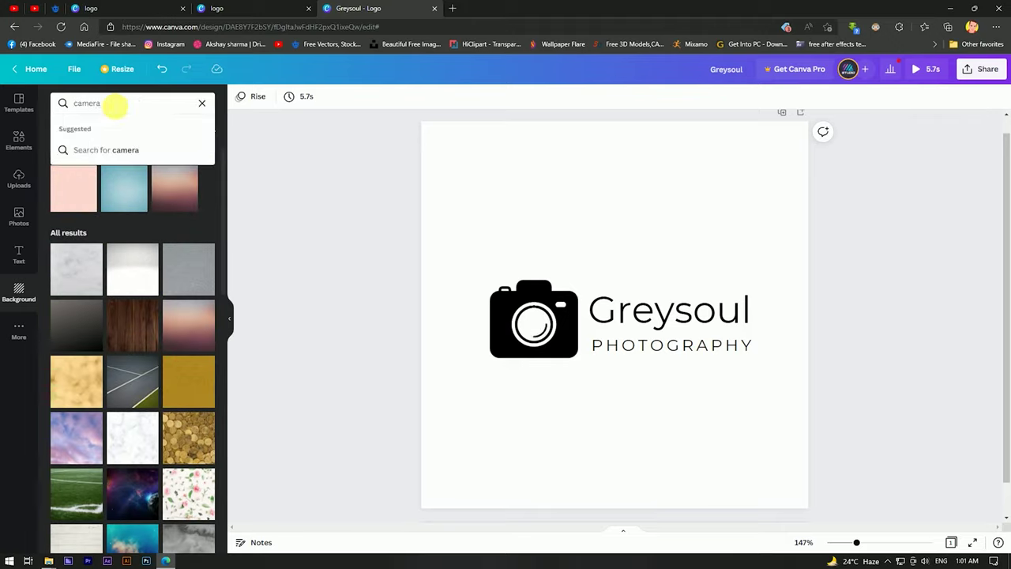
left_click(118, 148)
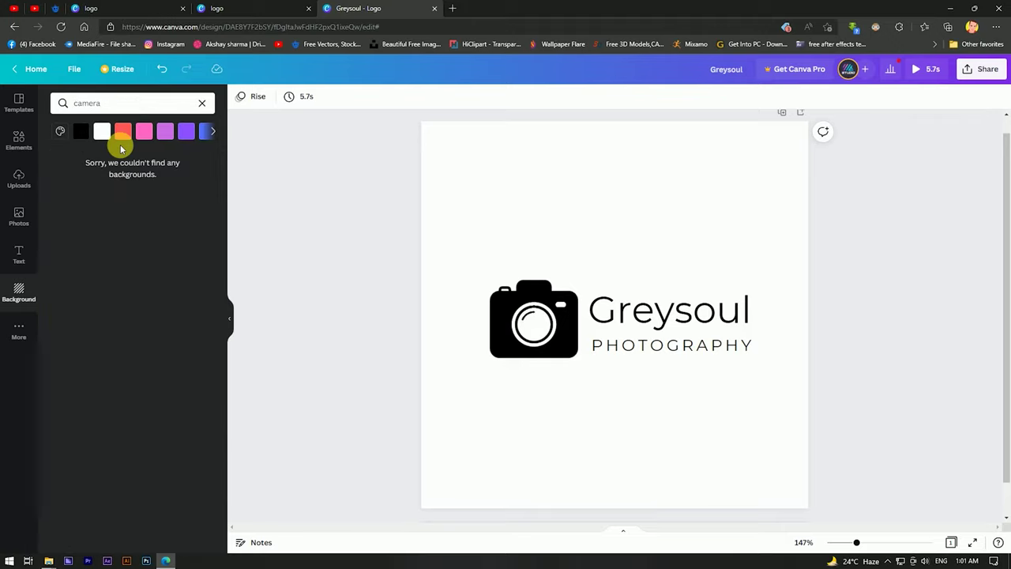
left_click(202, 103)
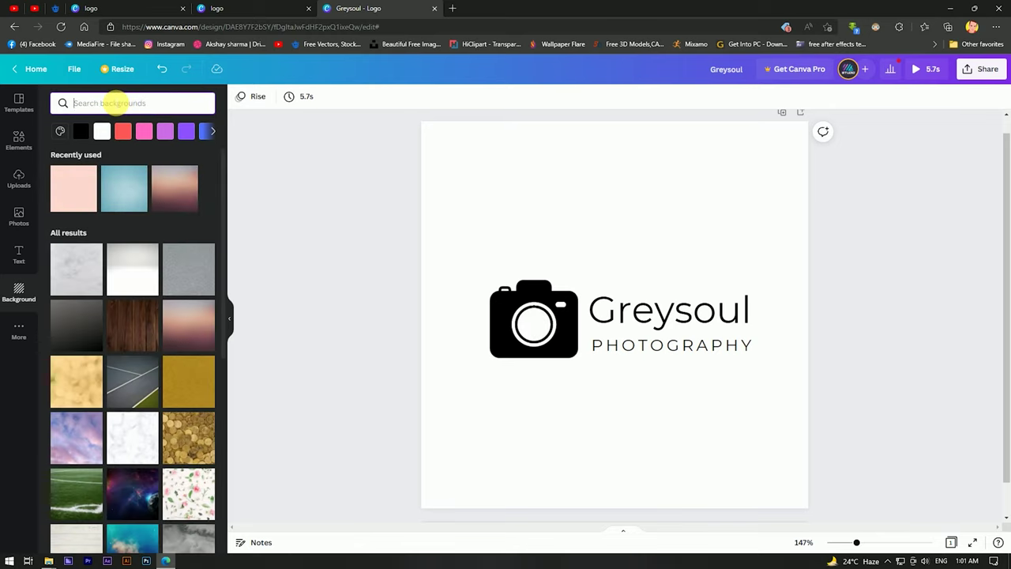
type("photogra")
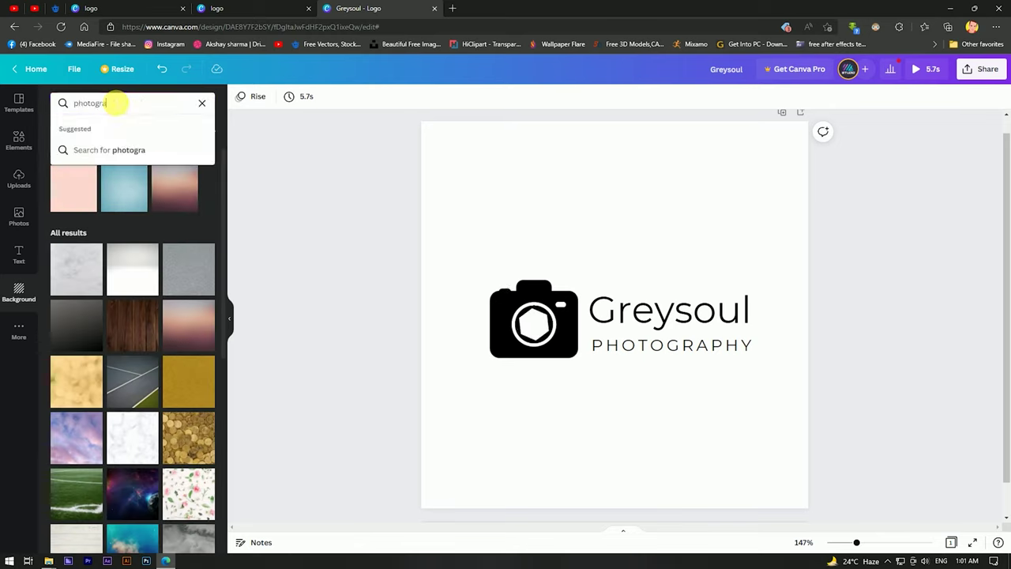
left_click(202, 103)
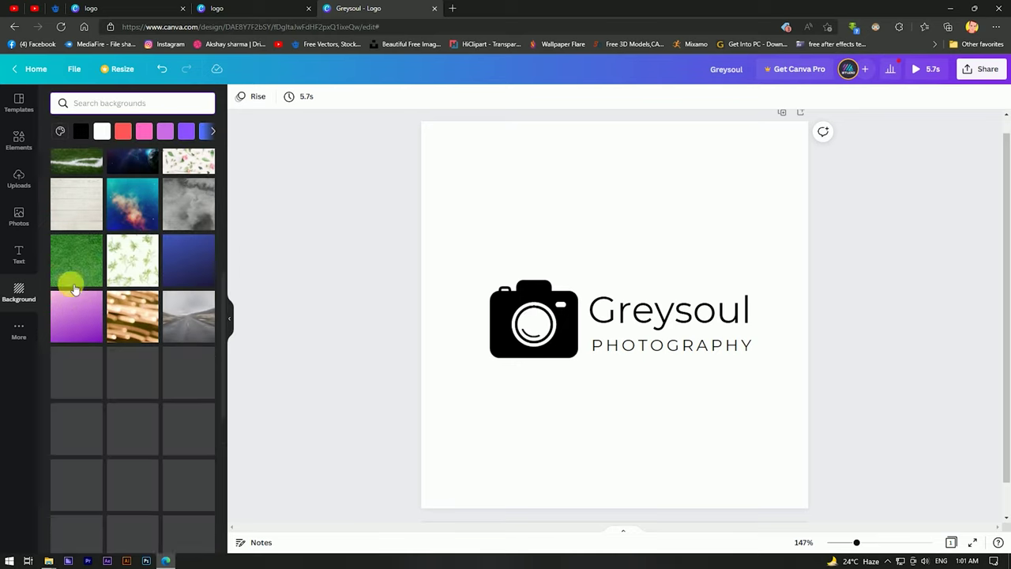
scroll(154, 266, "down", 5)
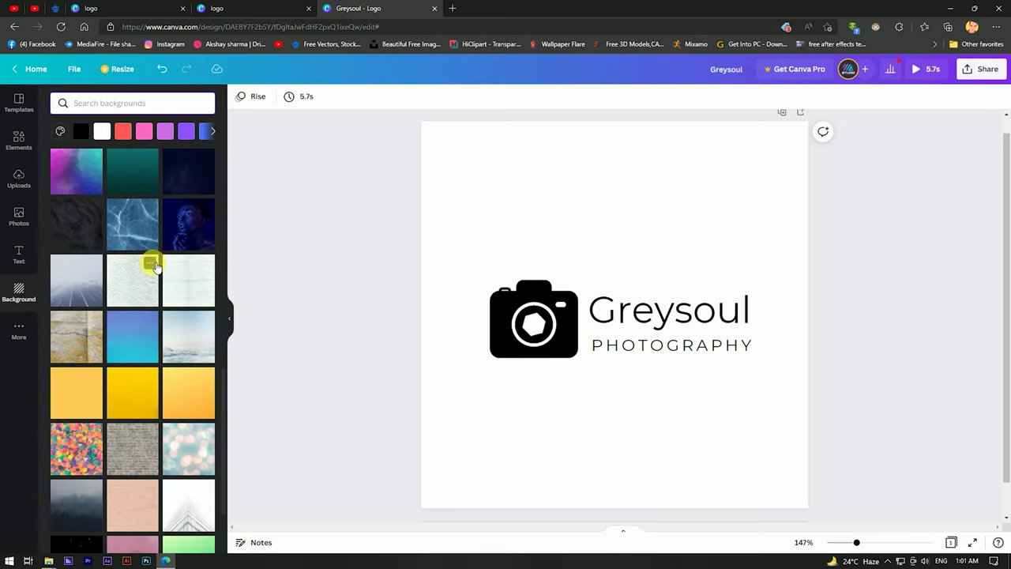
scroll(153, 260, "down", 2)
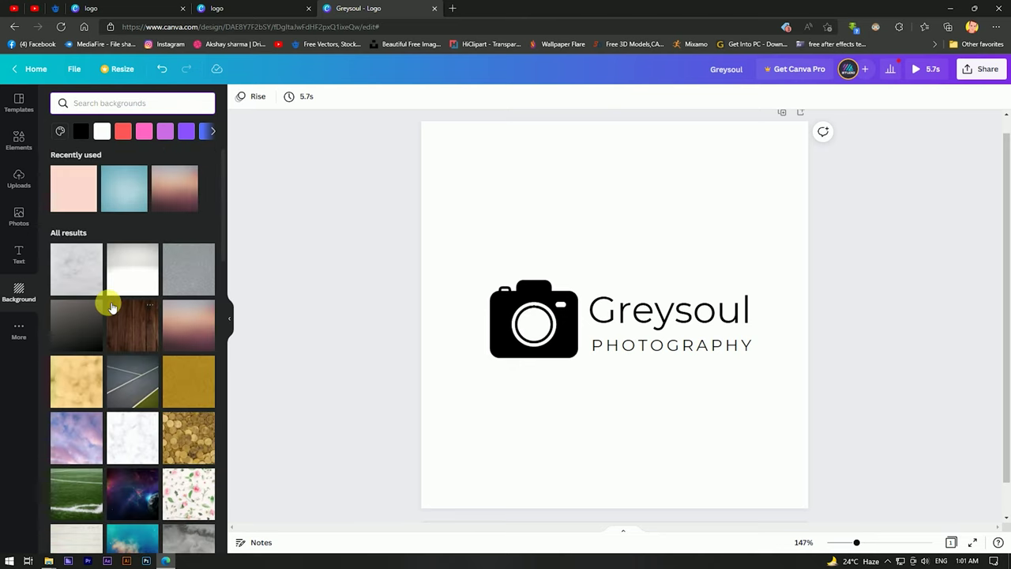
- Try the purple cloudy sky, dark gray gradient, blurred sunset and pink-to-purple gradient as page backgrounds
left_click(76, 441)
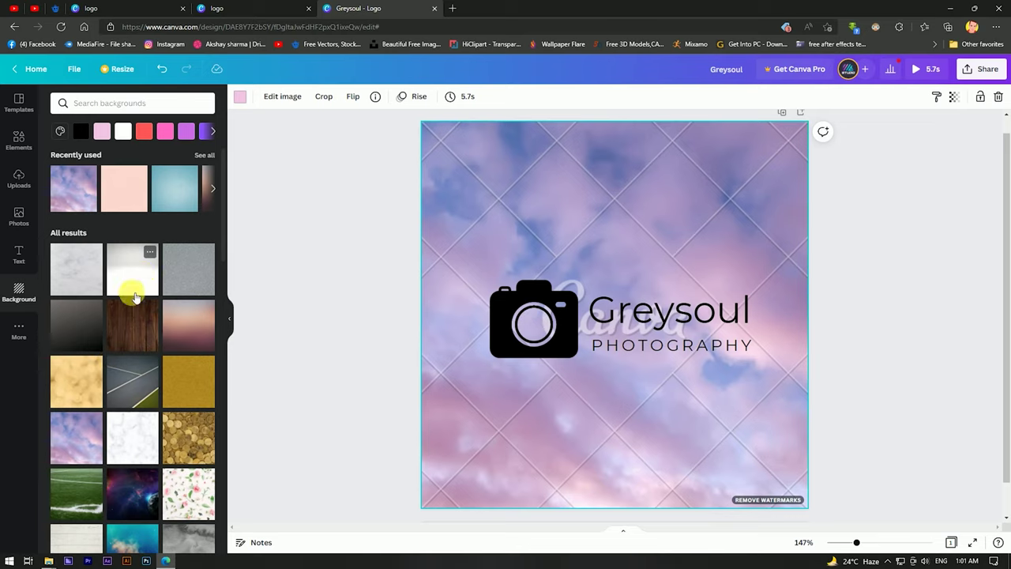
left_click(77, 332)
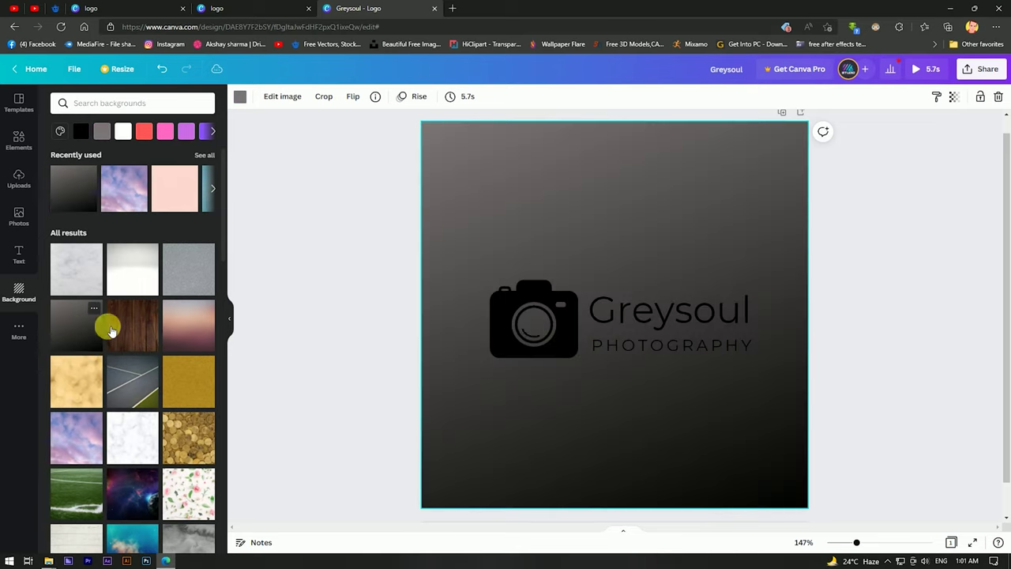
left_click(183, 324)
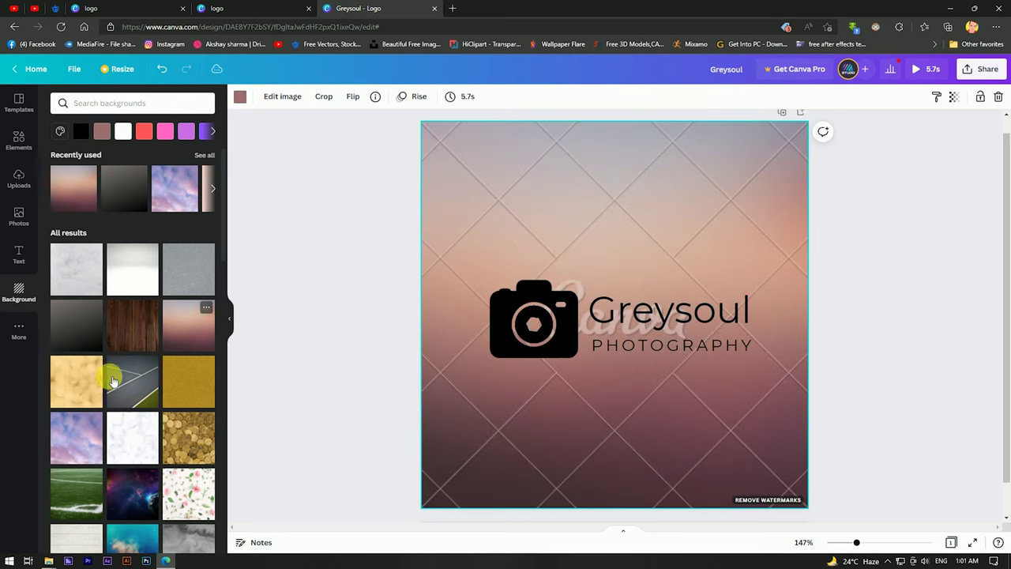
scroll(135, 371, "down", 2)
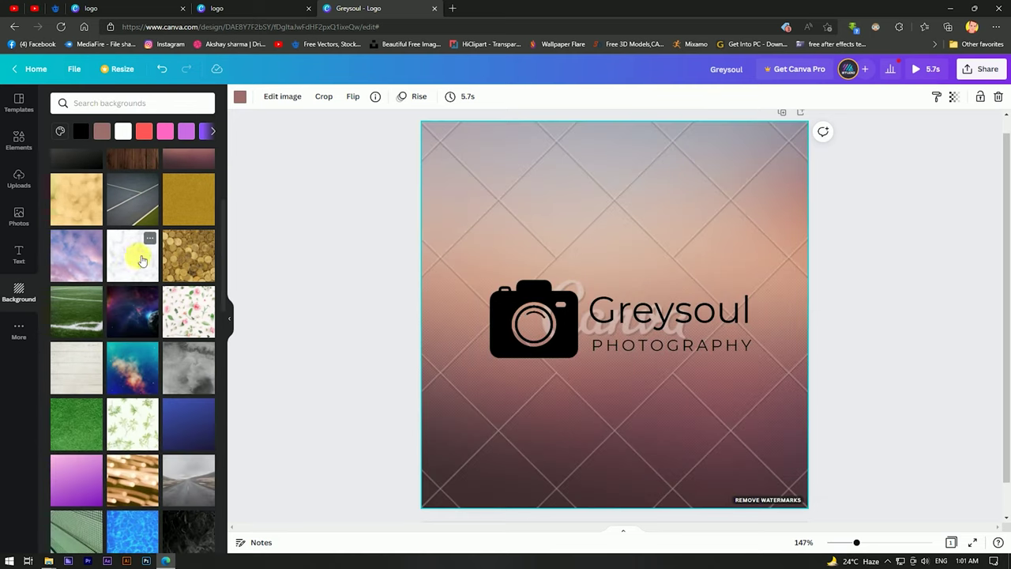
scroll(142, 260, "down", 2)
left_click(81, 301)
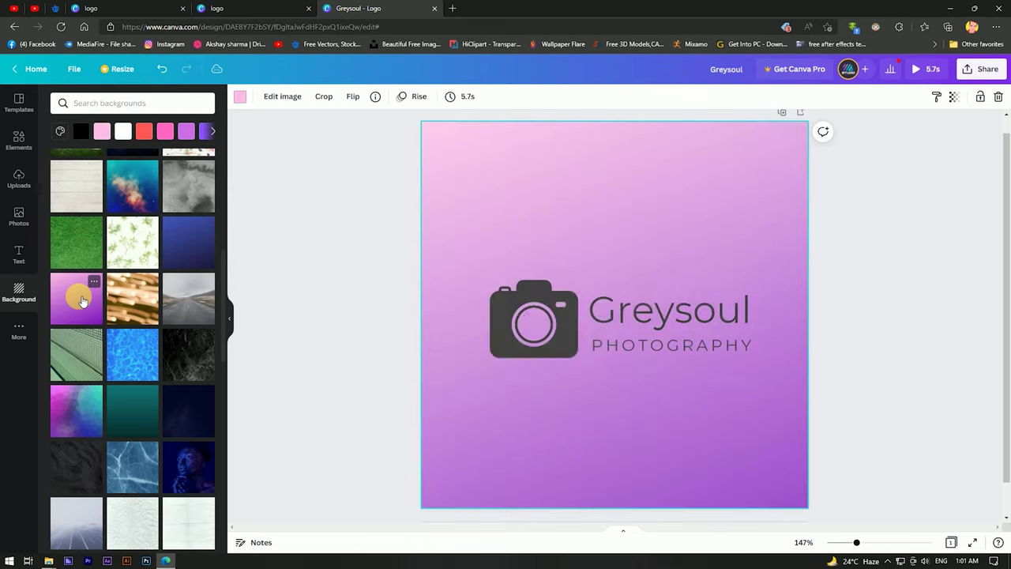
- Apply the white background photo of the pointed glass building and set its transparency to about 55
scroll(119, 348, "down", 2)
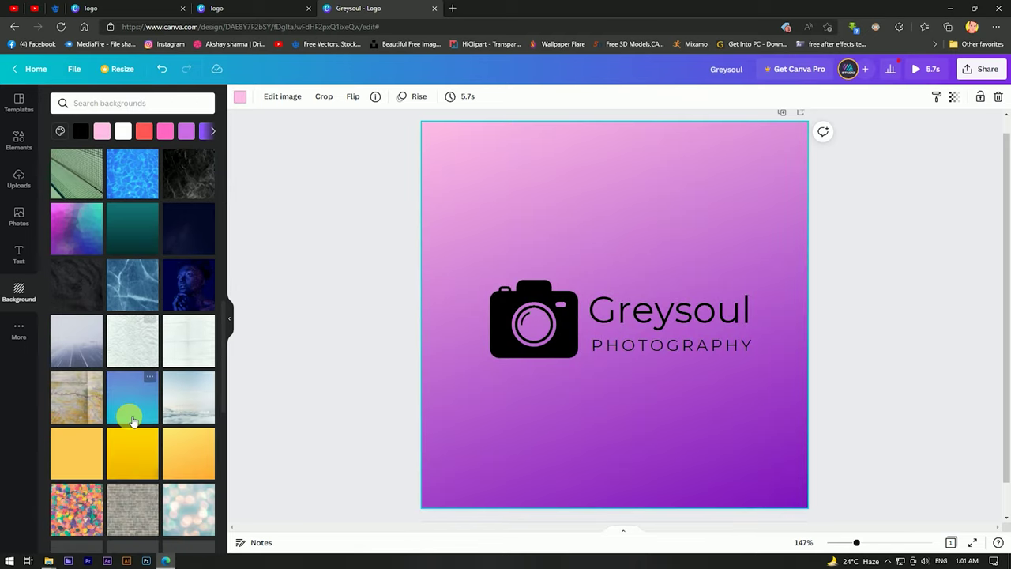
scroll(129, 344, "down", 3)
left_click(191, 269)
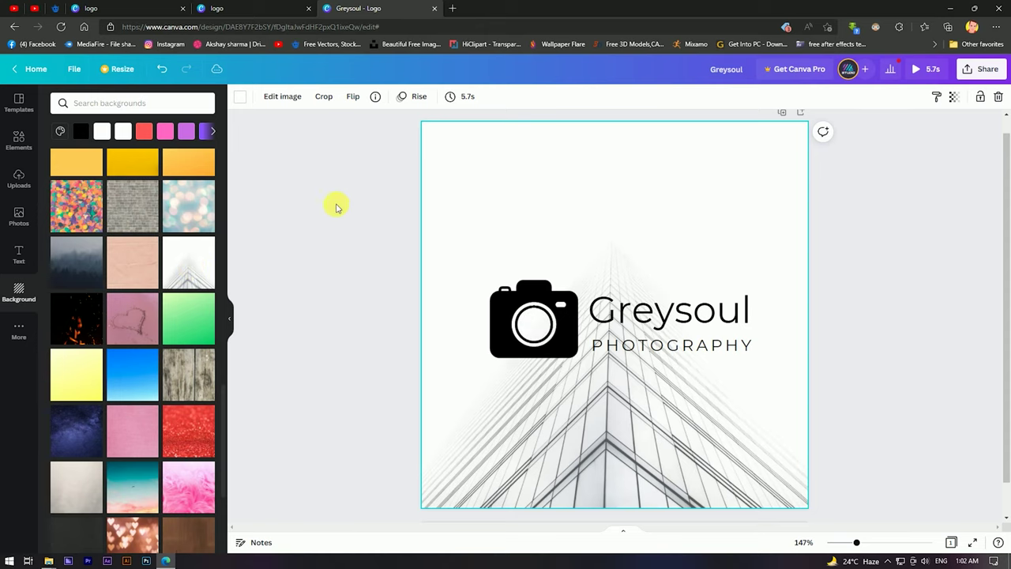
left_click(953, 96)
left_click_drag(948, 138, 900, 146)
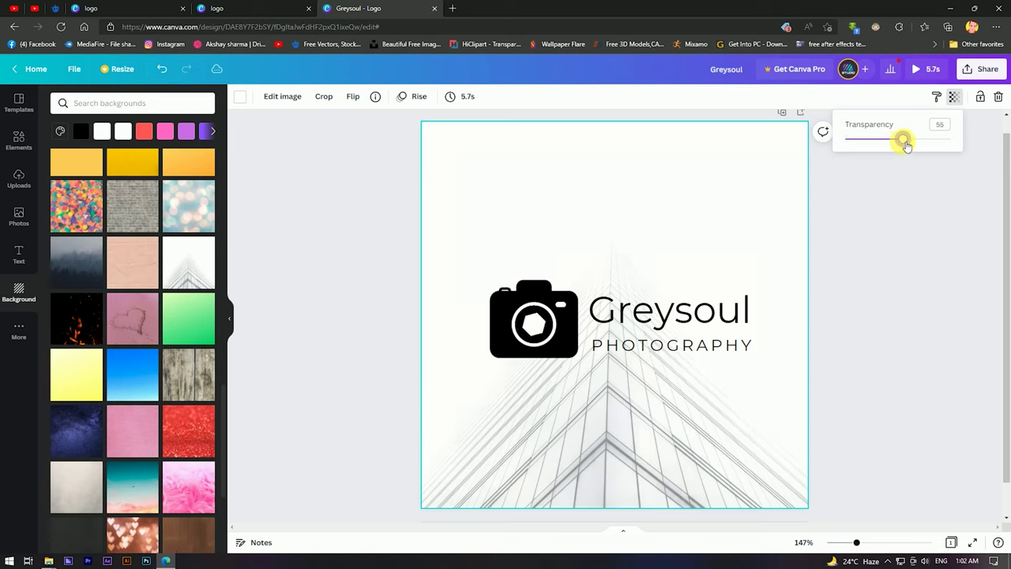
left_click(714, 279)
left_click(345, 186)
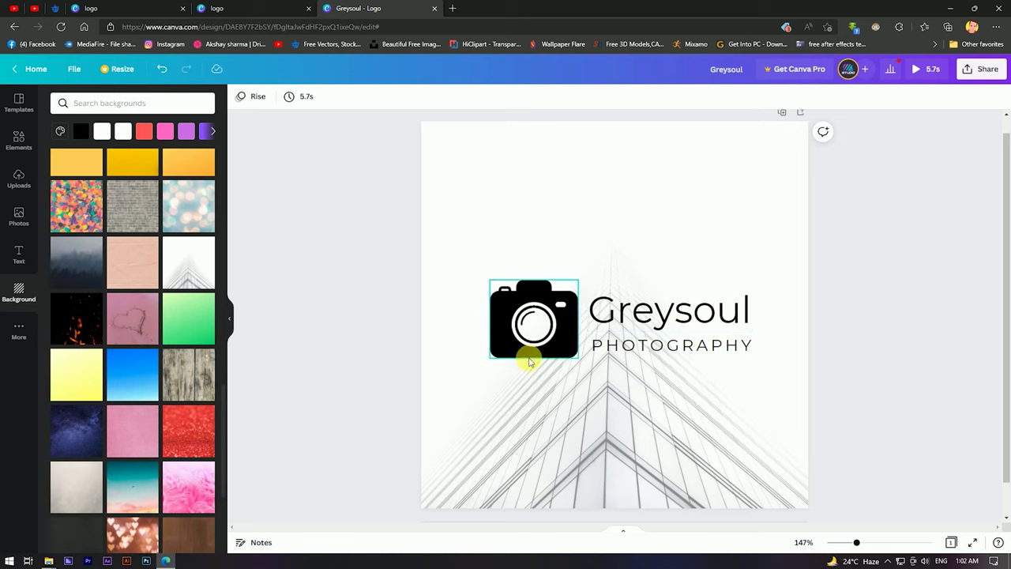
- Make the Greysoul title and the PHOTOGRAPHY line bold
left_click(694, 316)
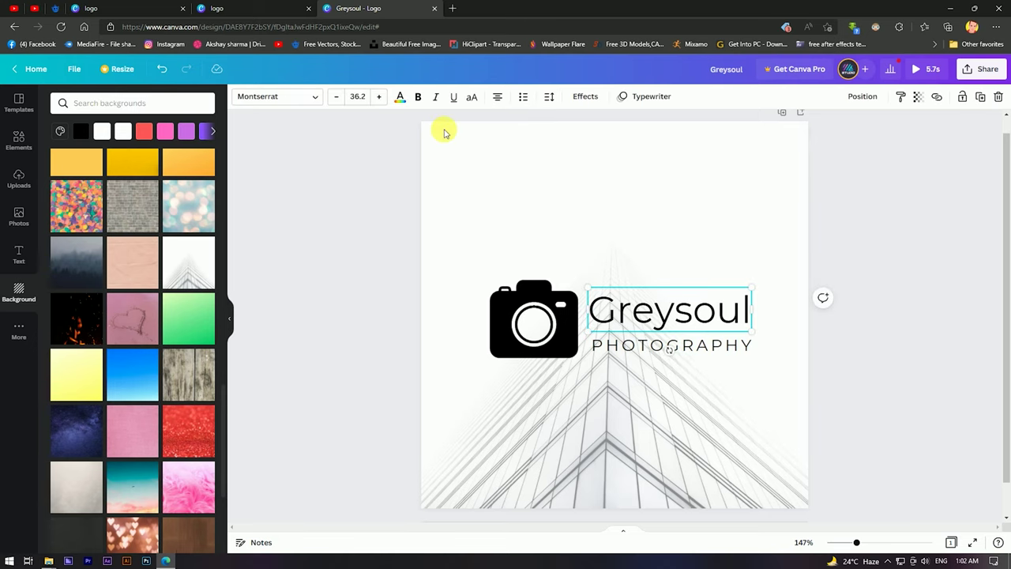
left_click(418, 99)
left_click(368, 272)
left_click(725, 345)
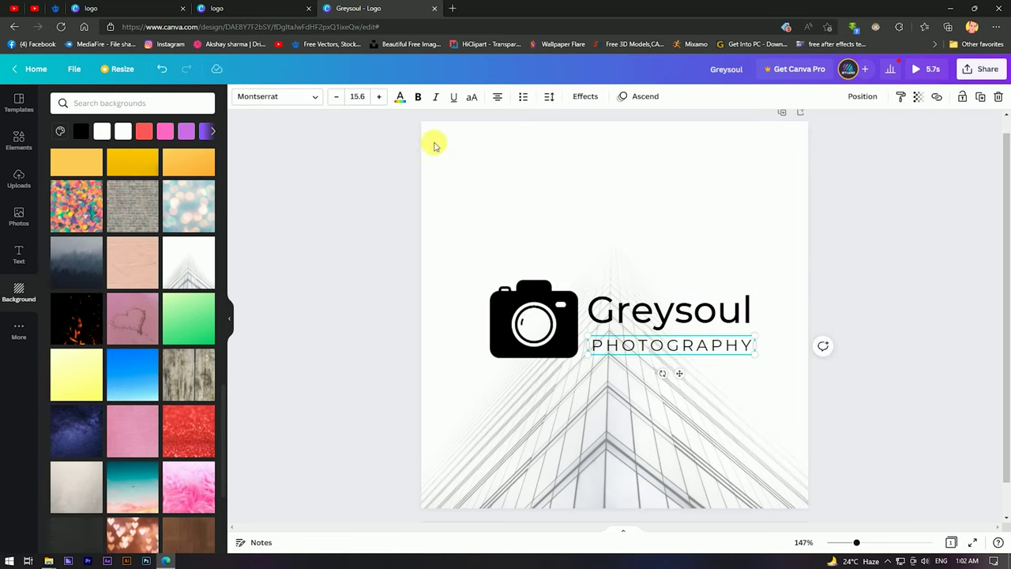
left_click(355, 274)
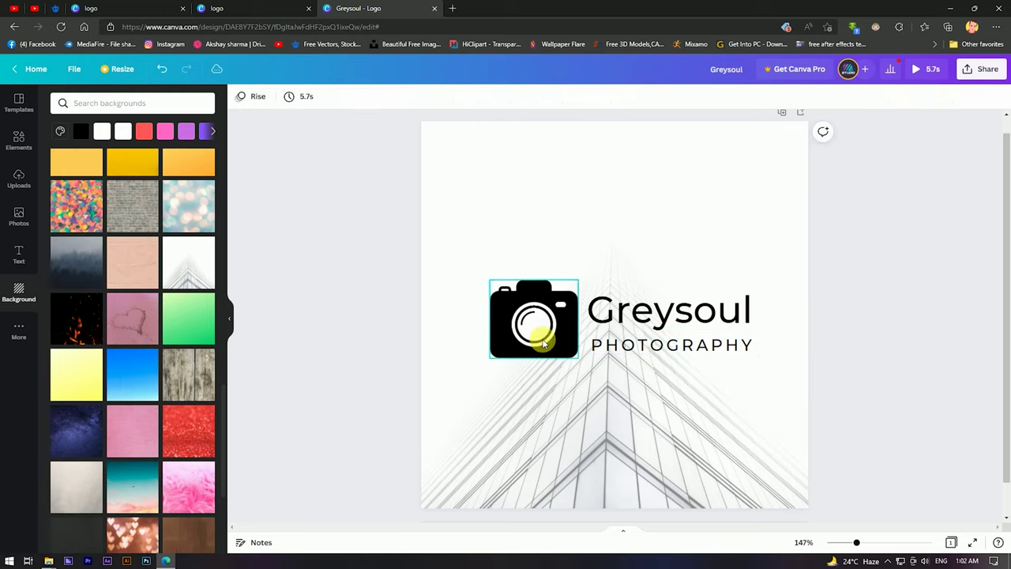
left_click(641, 312)
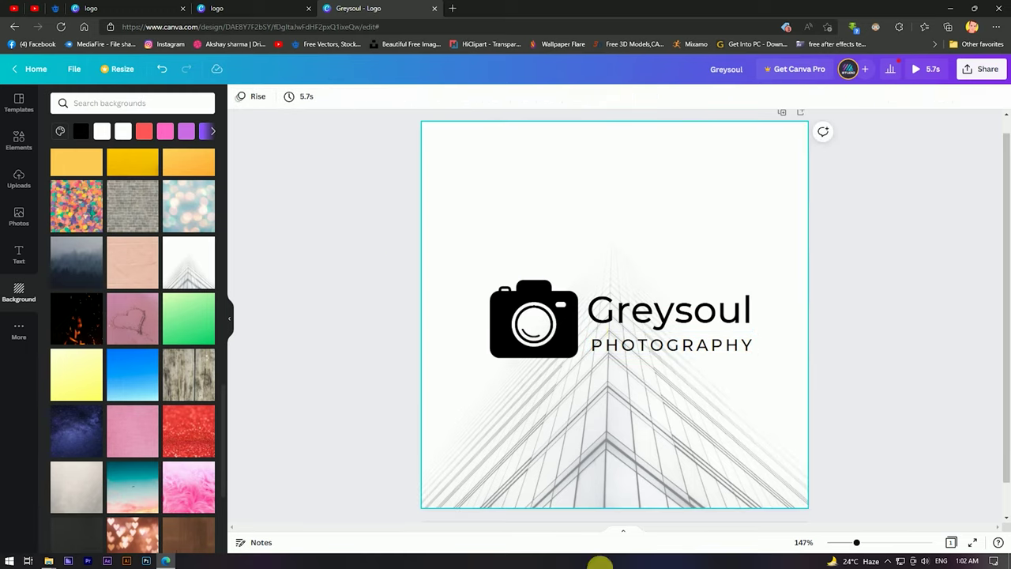
- Download the logo design as an MP4 video
left_click(969, 71)
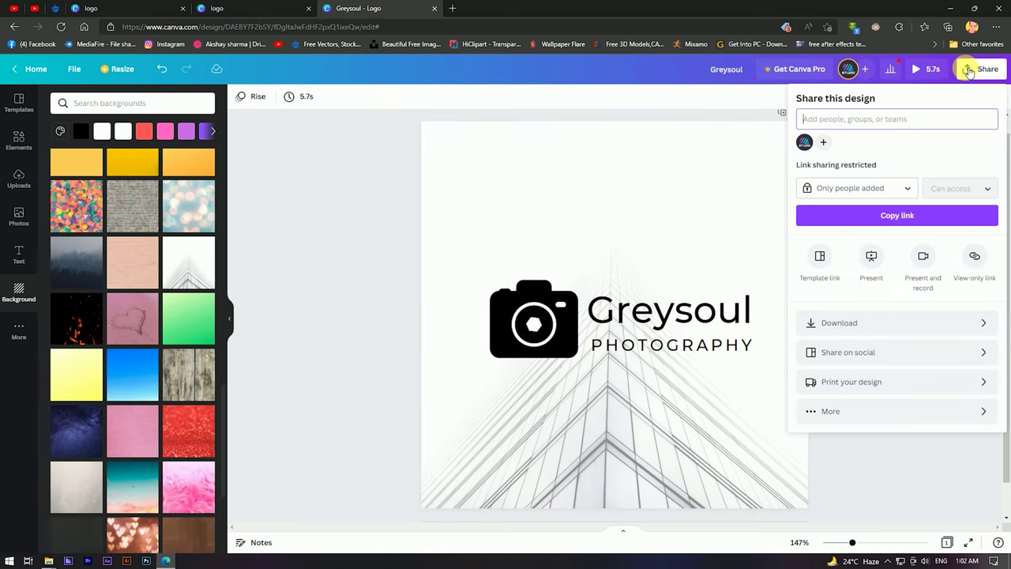
left_click(880, 323)
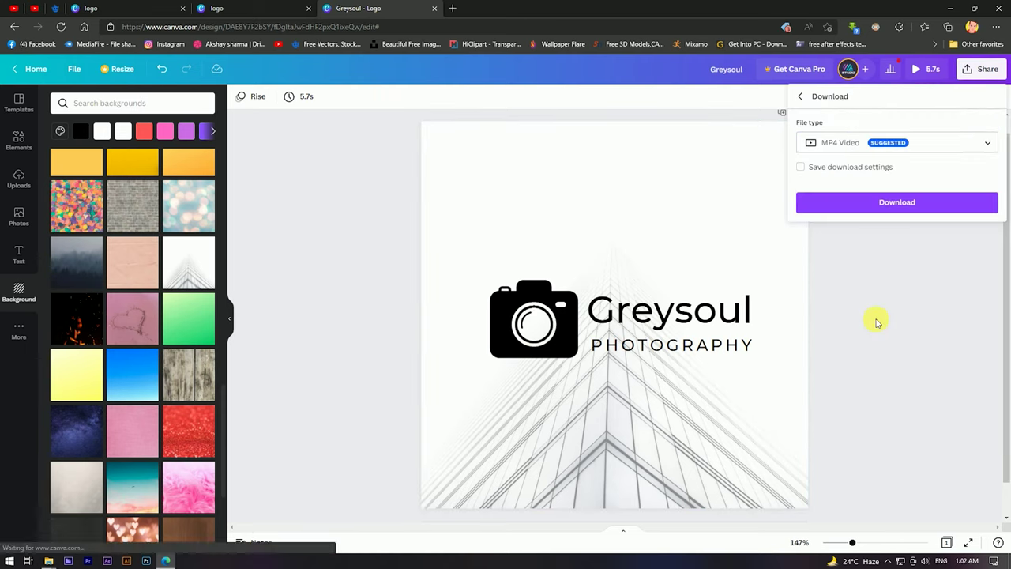
left_click(880, 199)
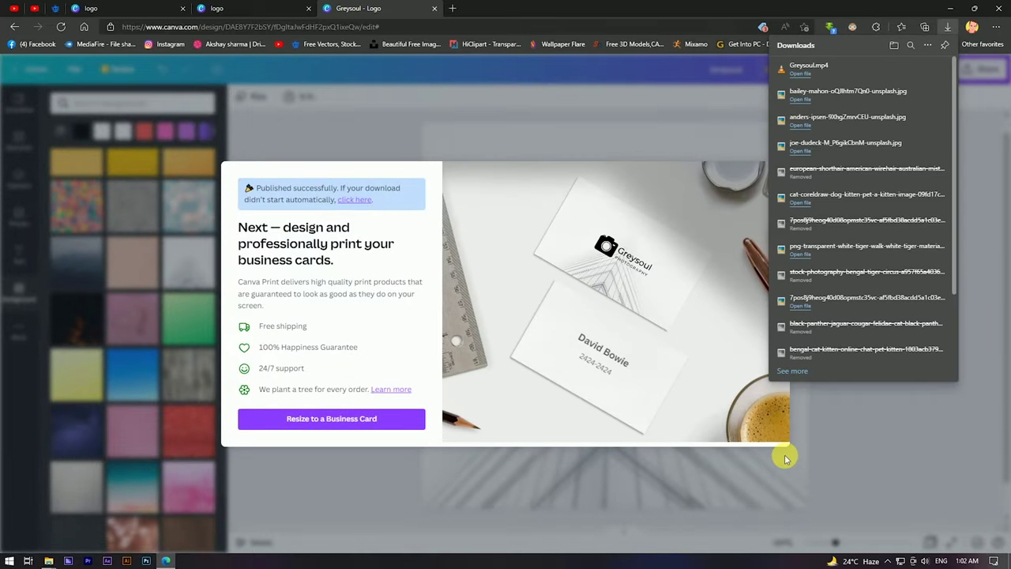
- Play the downloaded Greysoul.mp4 in VLC media player, close it and return to the logo design
left_click(819, 72)
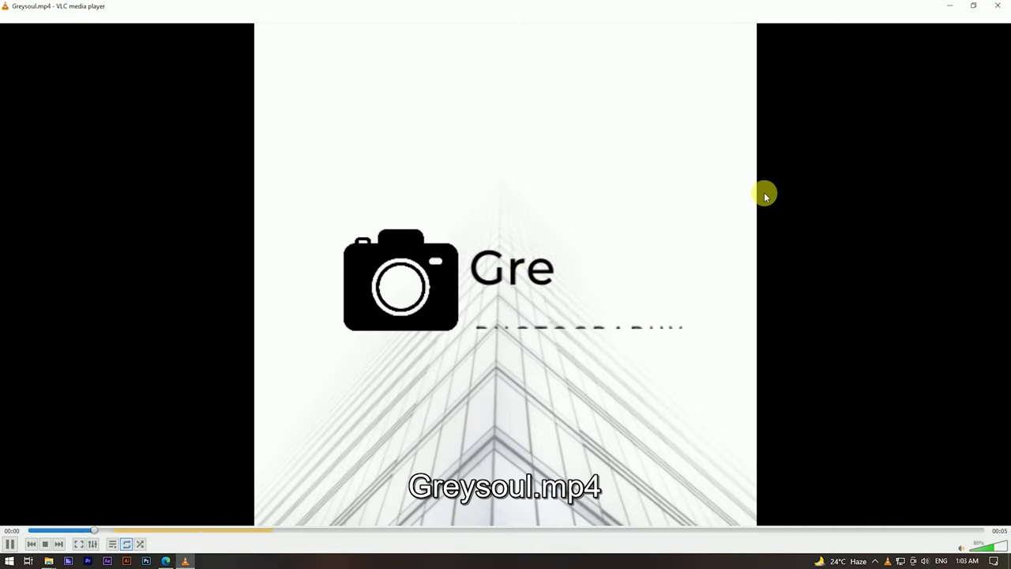
left_click(1000, 8)
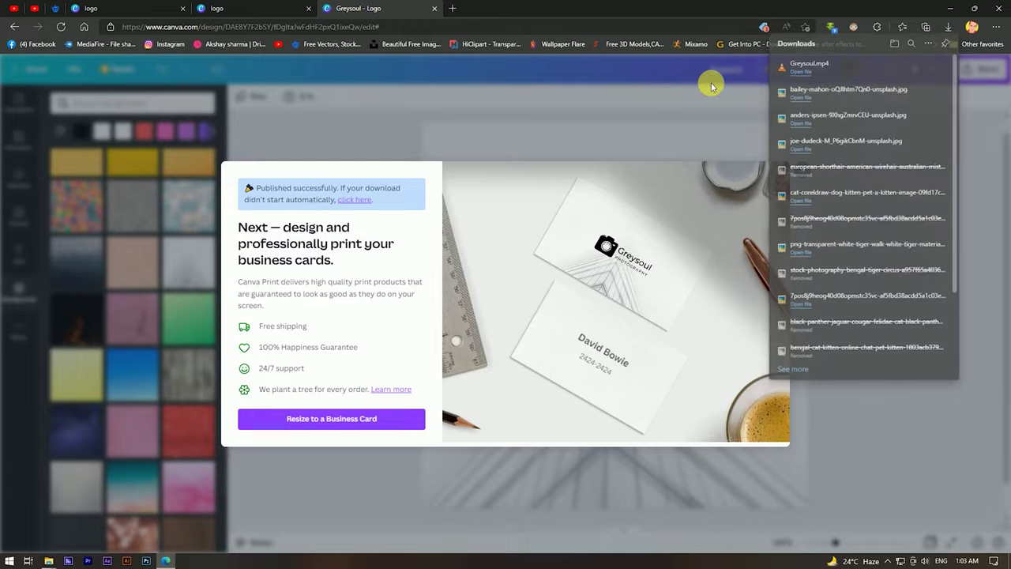
left_click(711, 85)
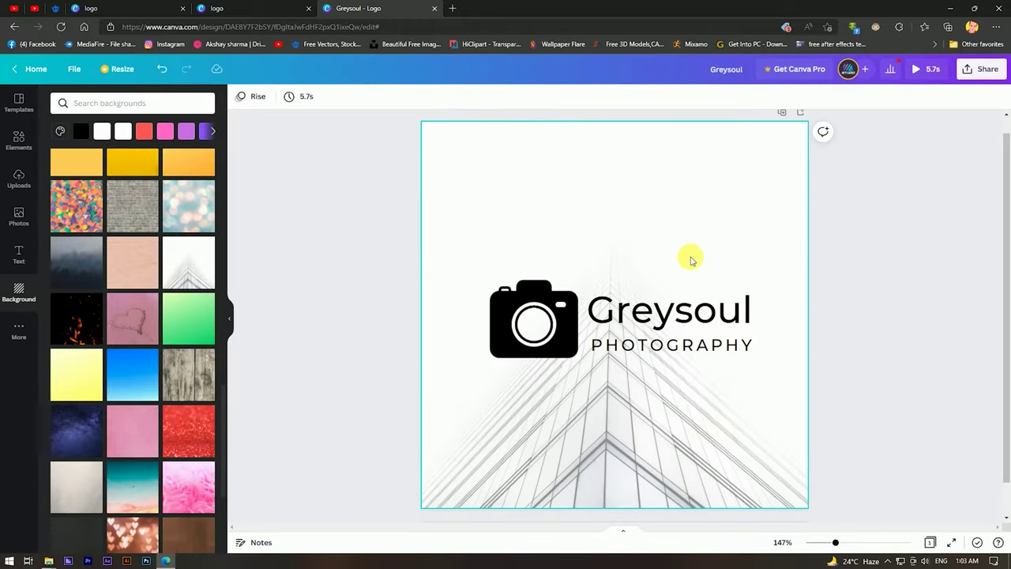